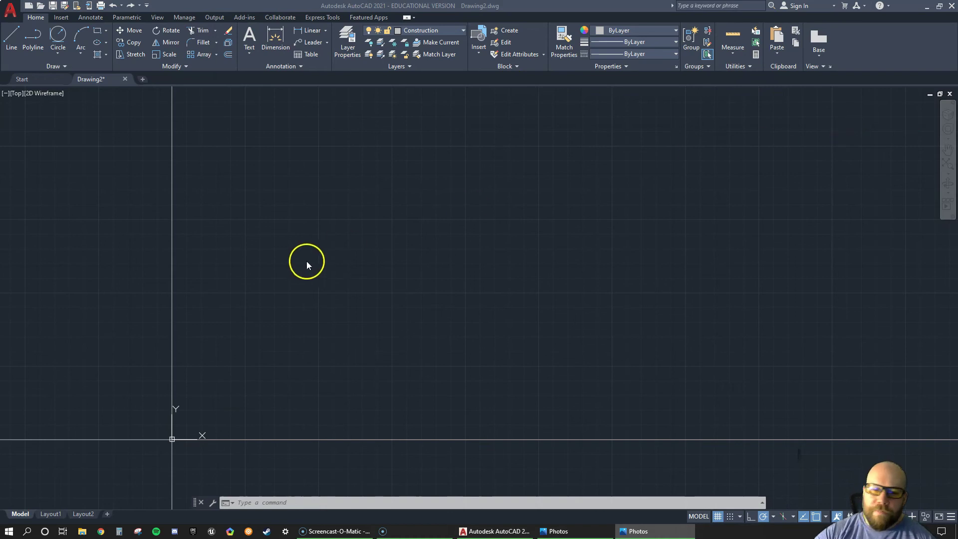
Erase the existing horizontal and vertical construction lines that cross at the origin.
click(263, 405)
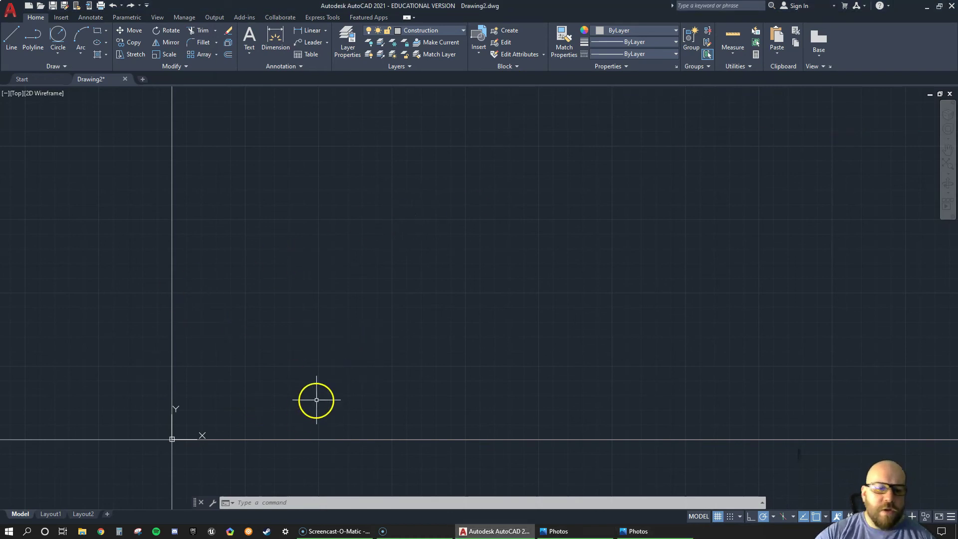
text(e)
key(Return)
click(240, 459)
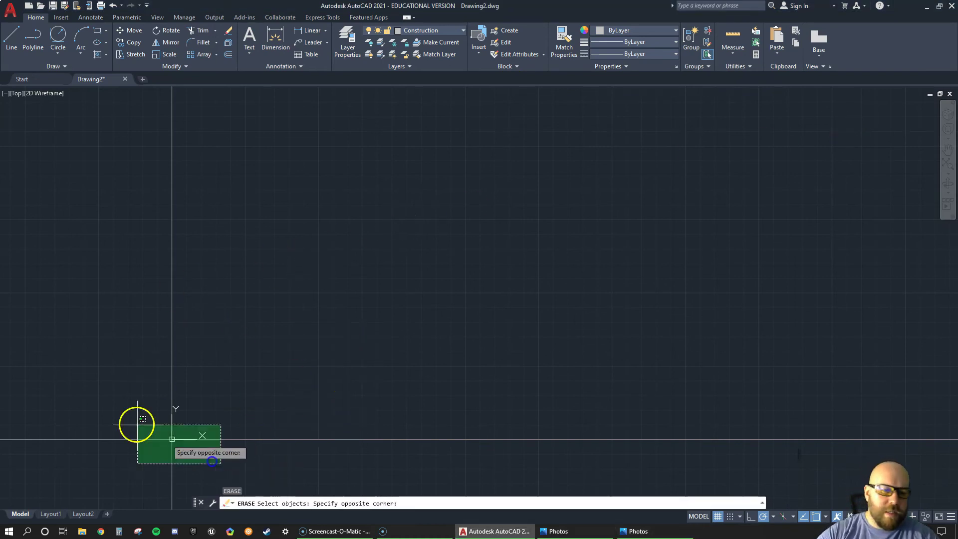
click(133, 423)
key(Return)
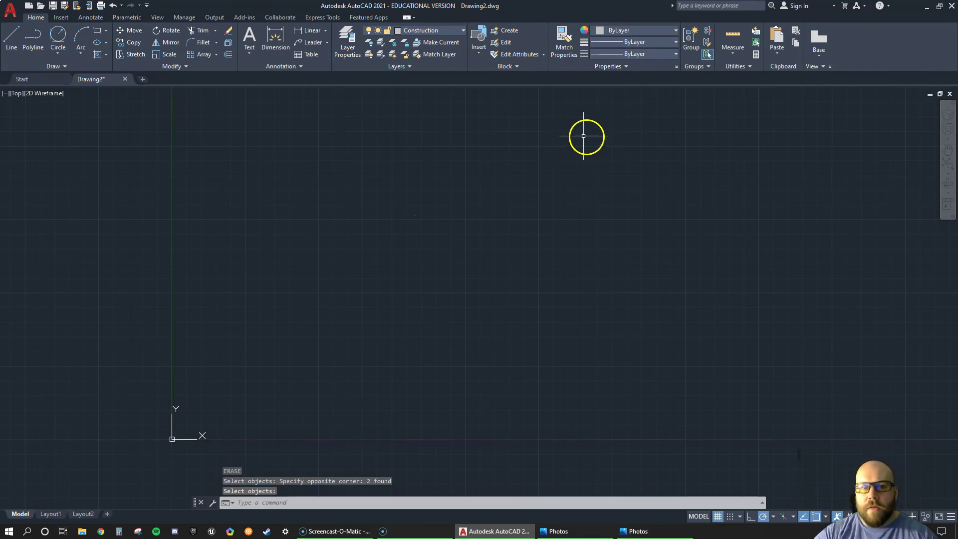
Review the drawing's layers and their colour and linetype properties.
click(348, 43)
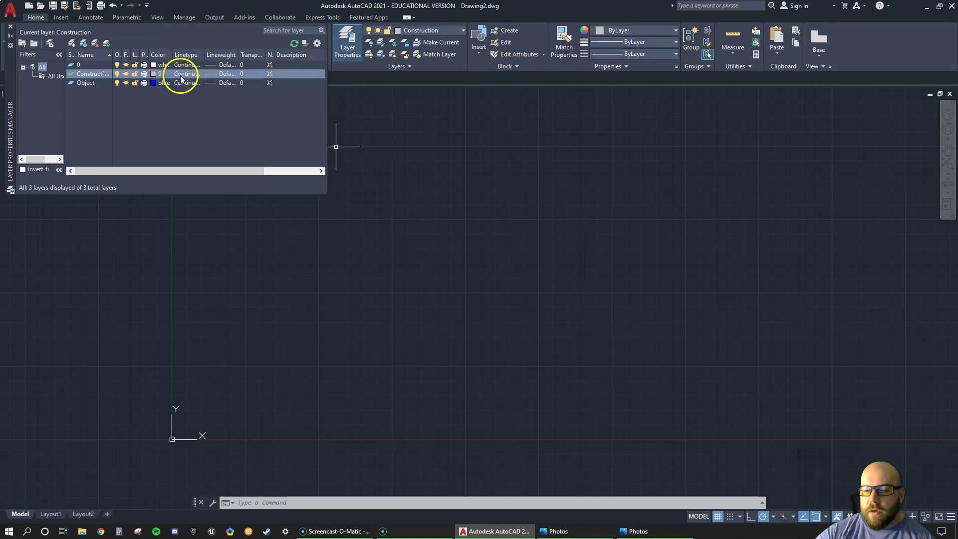
click(10, 27)
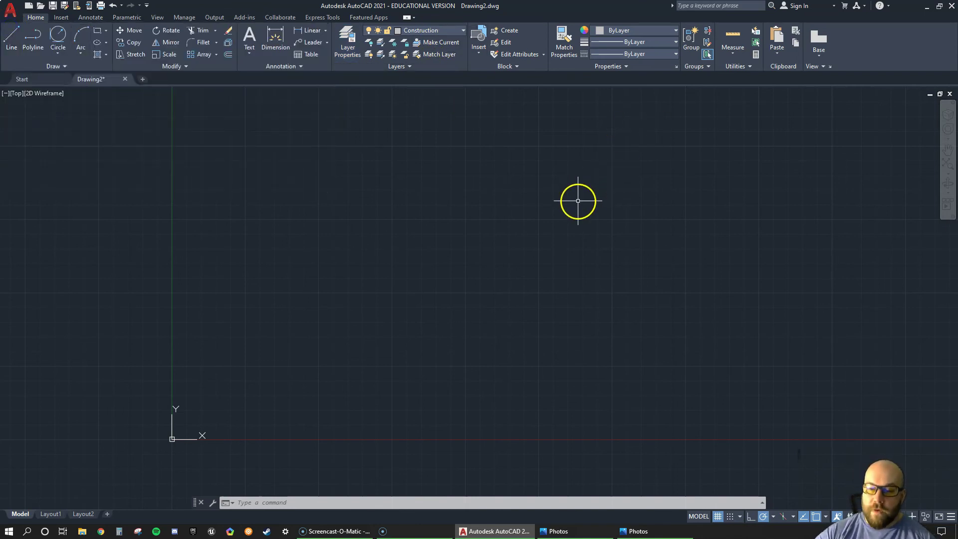
Switch to Photos to examine the Sensor Mount reference dimensions, move its window off the workspace and return to AutoCAD.
key(alt+Tab)
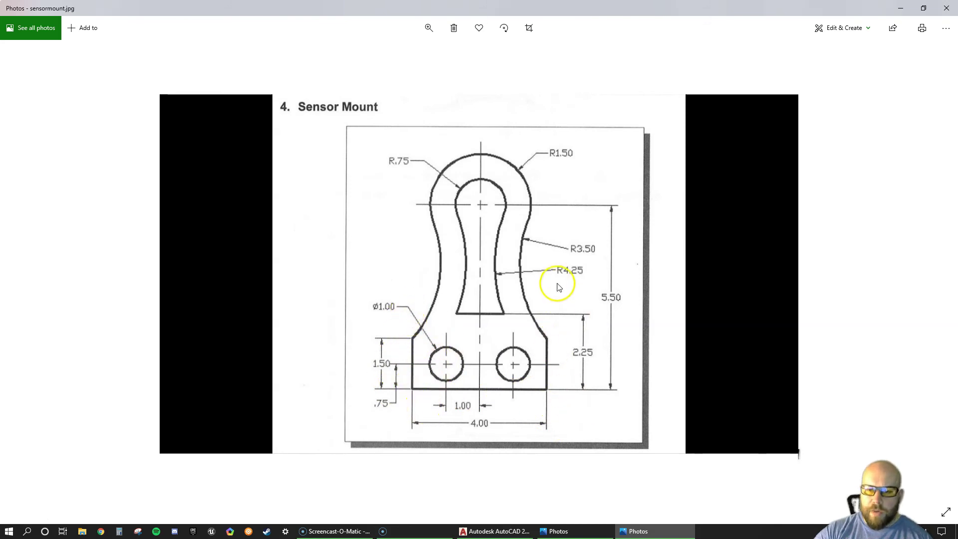
drag(460, 6, 957, 125)
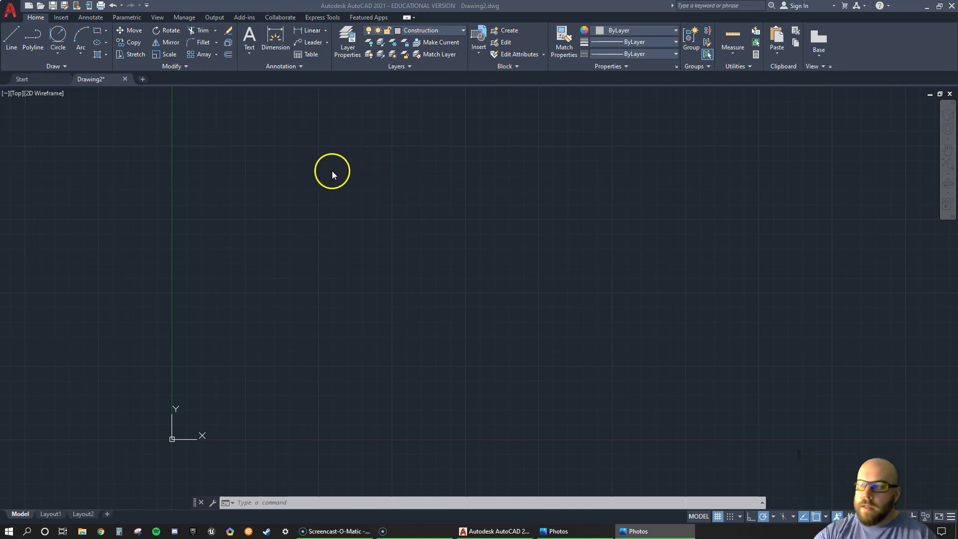
click(328, 263)
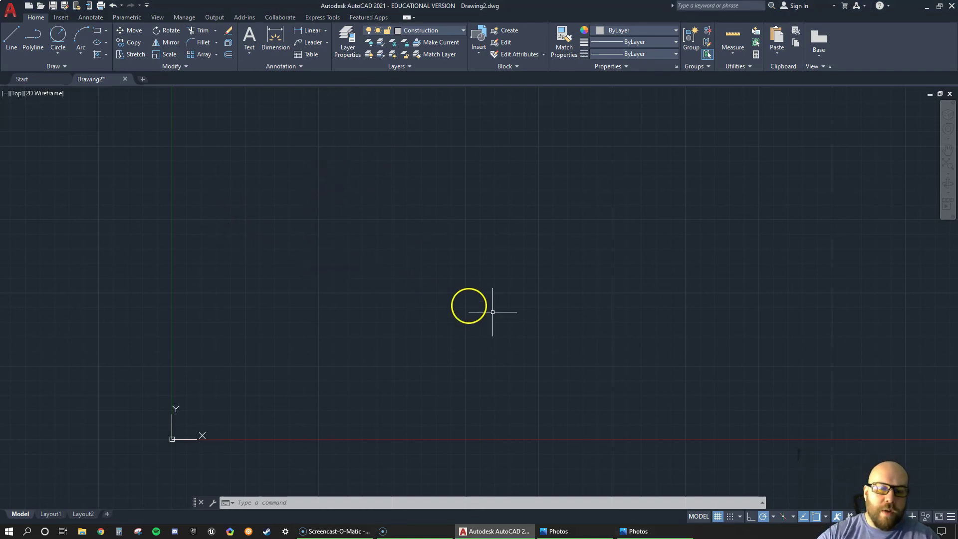
On the Construction layer, draw a horizontal and a vertical construction line (XLINE) through the origin 0,0.
click(440, 31)
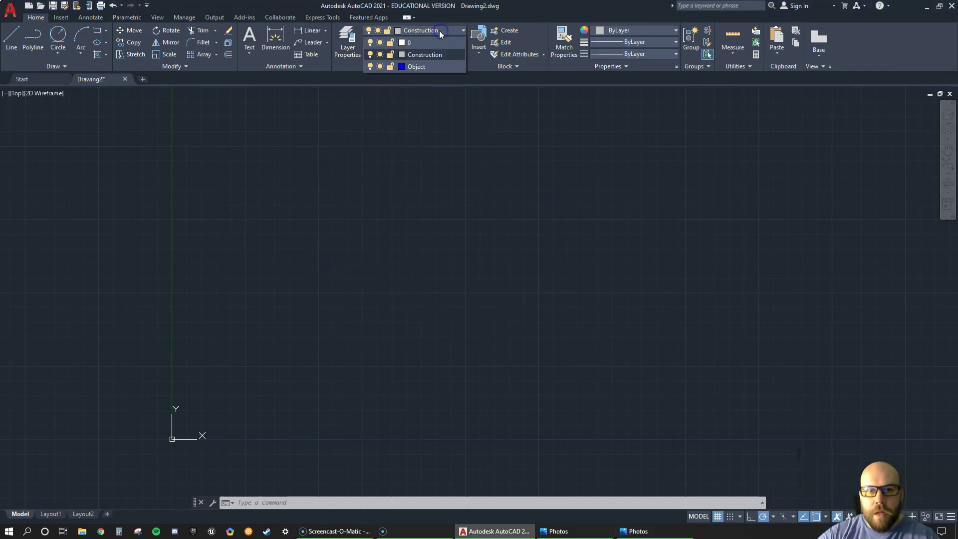
click(426, 56)
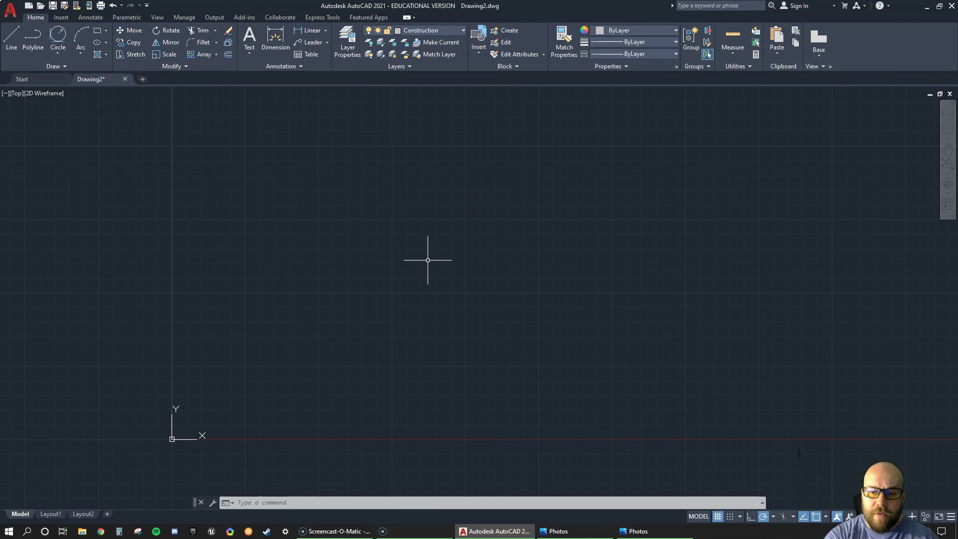
text(line)
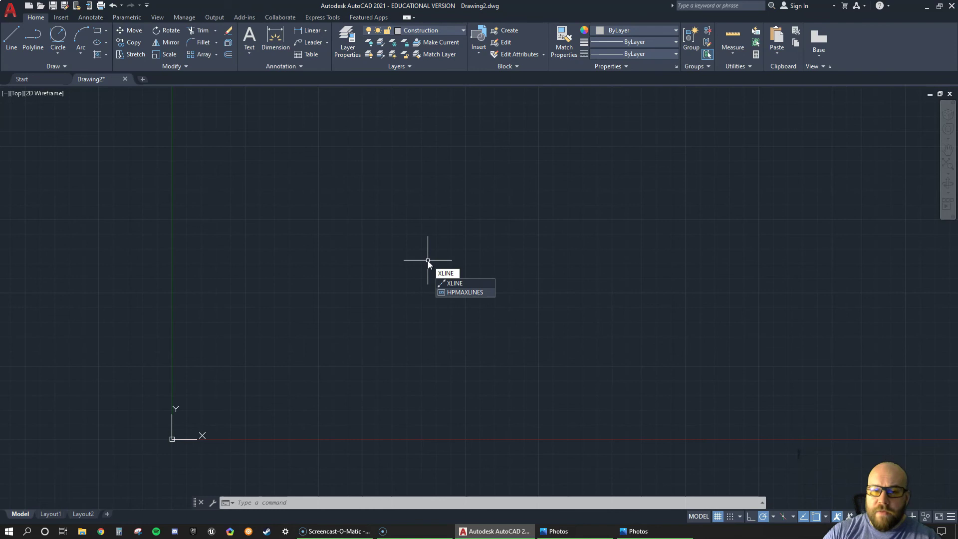
key(Return)
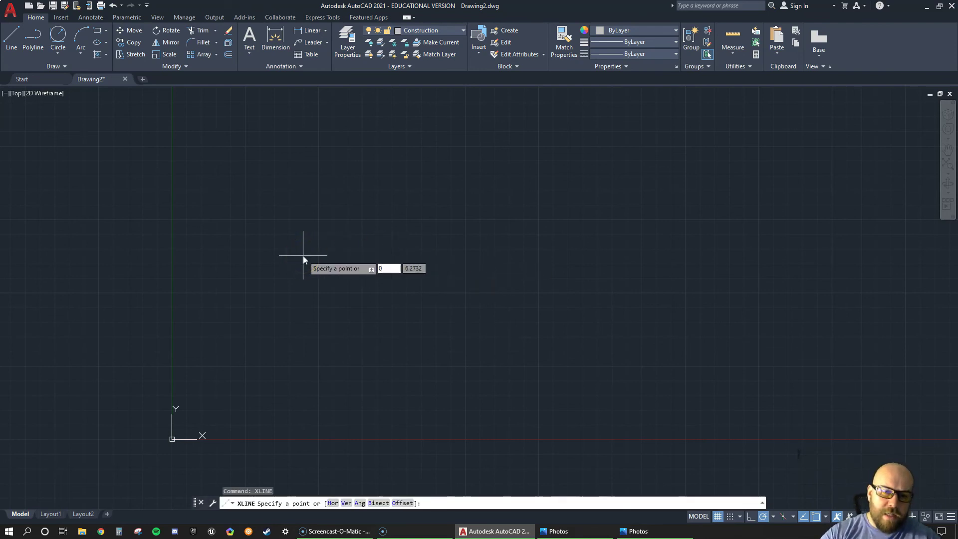
key(Tab)
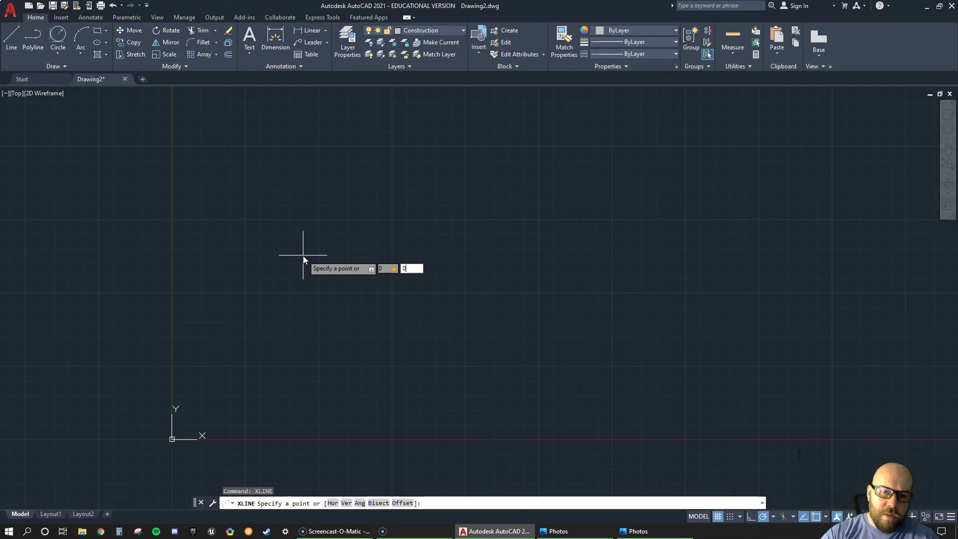
text(0)
key(Return)
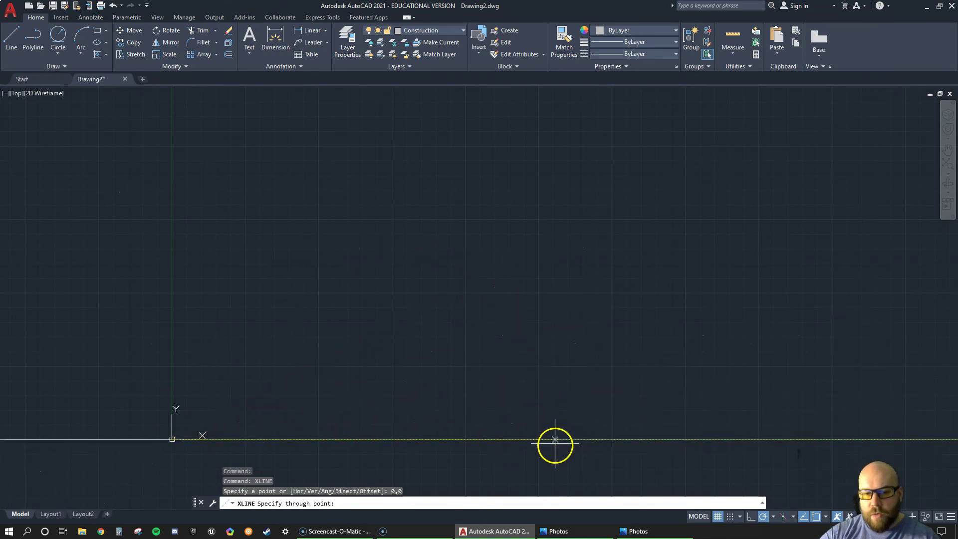
click(465, 439)
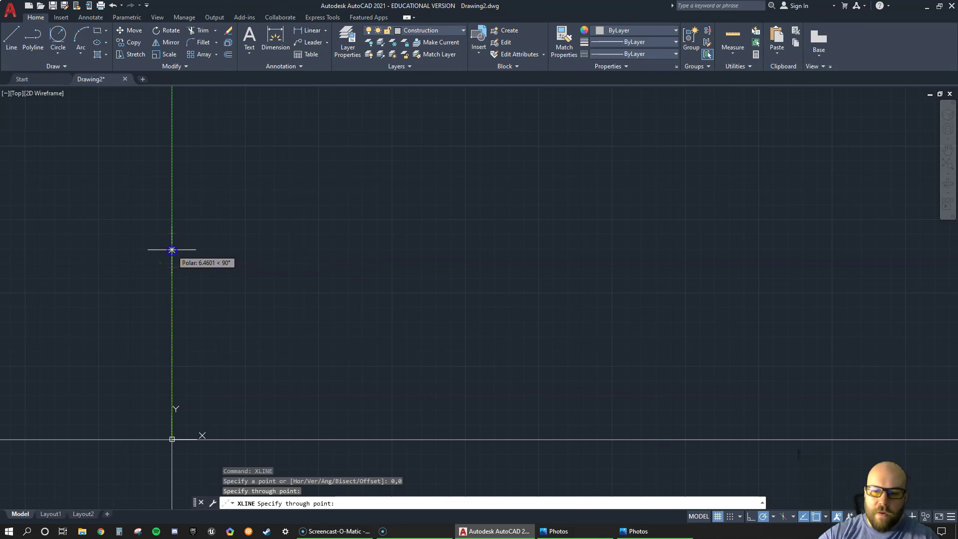
click(172, 250)
key(Escape)
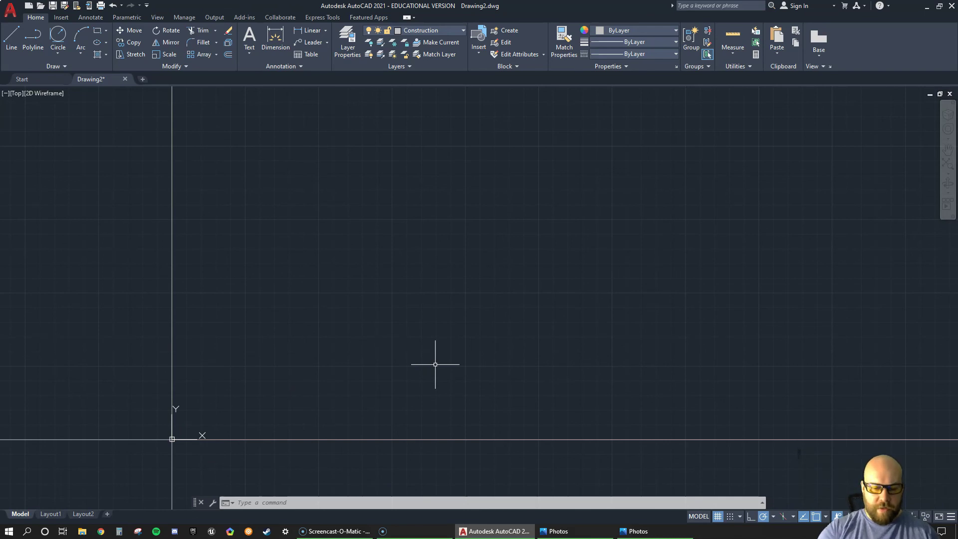
Offset the vertical construction line through the origin 4 units to the right.
text(o)
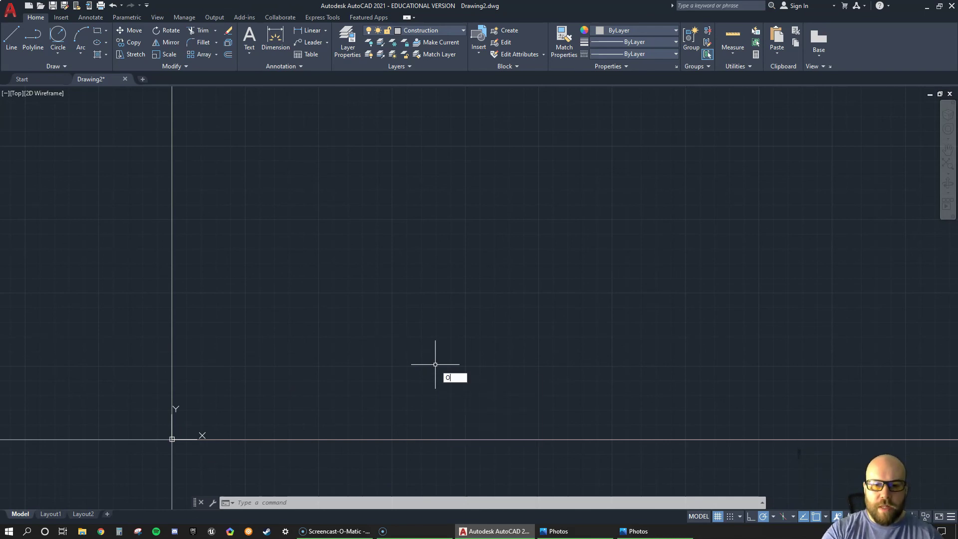
key(Return)
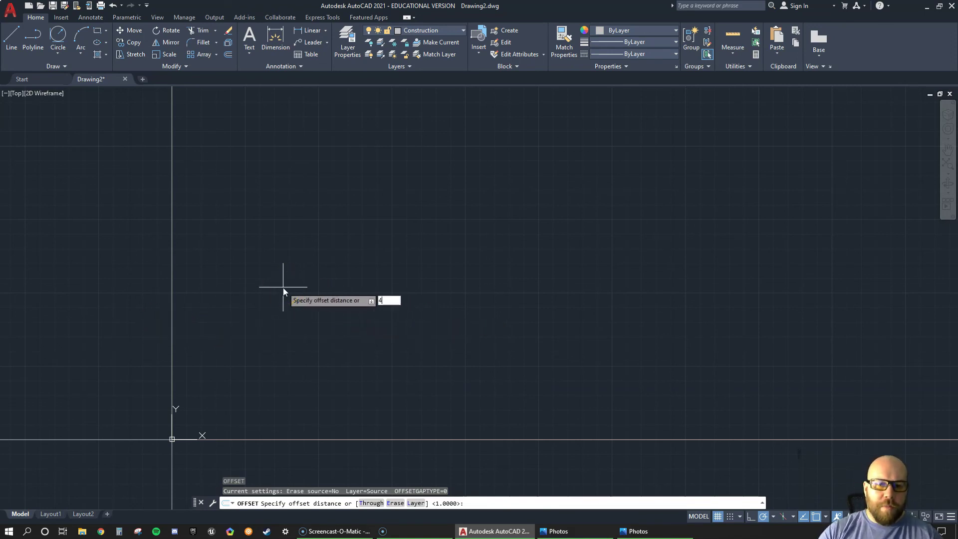
key(Return)
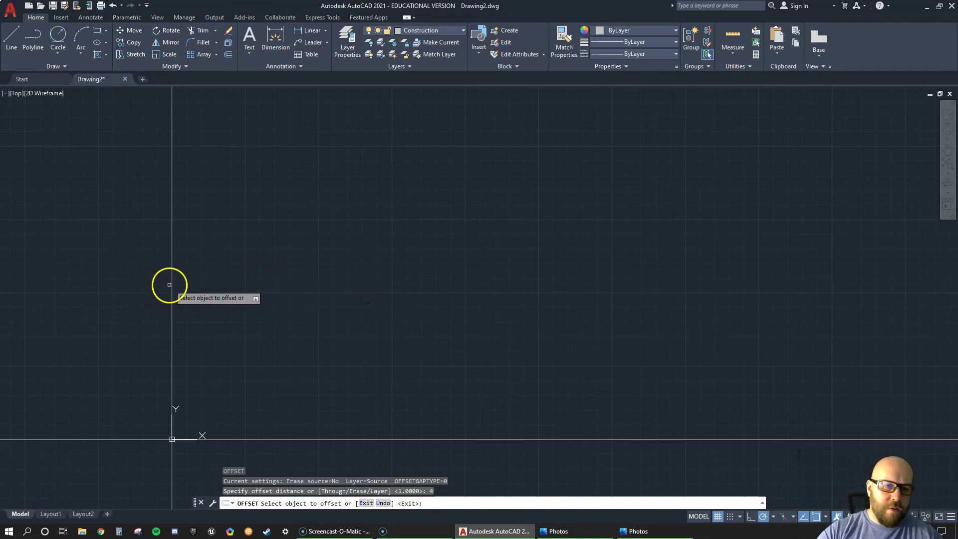
click(171, 283)
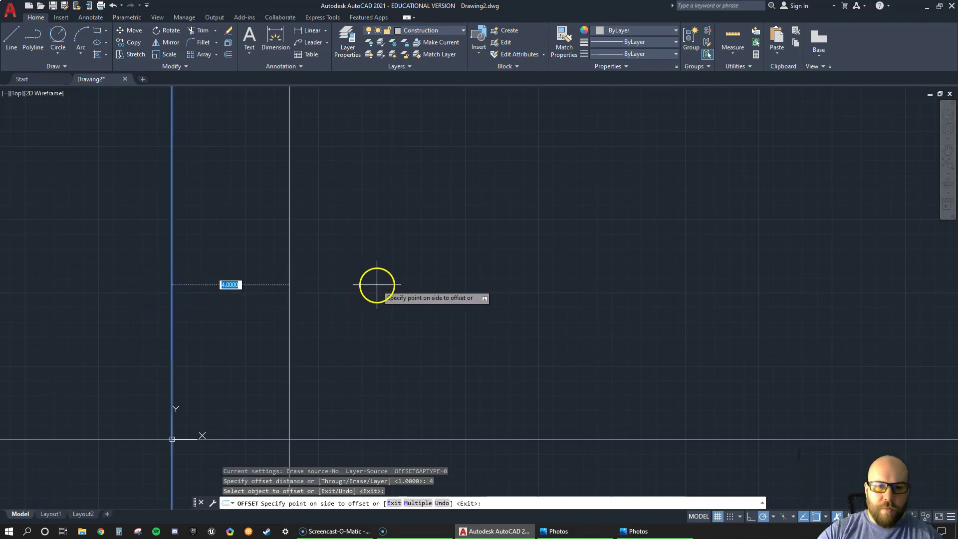
click(377, 286)
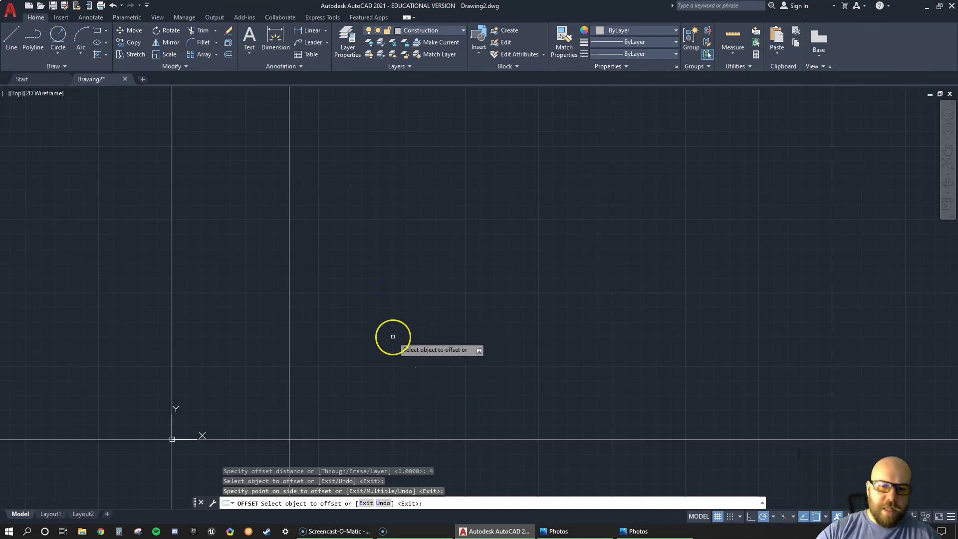
key(Return)
Offset the horizontal construction line through the origin upward by 1.5 and by 5.5 units.
key(Return)
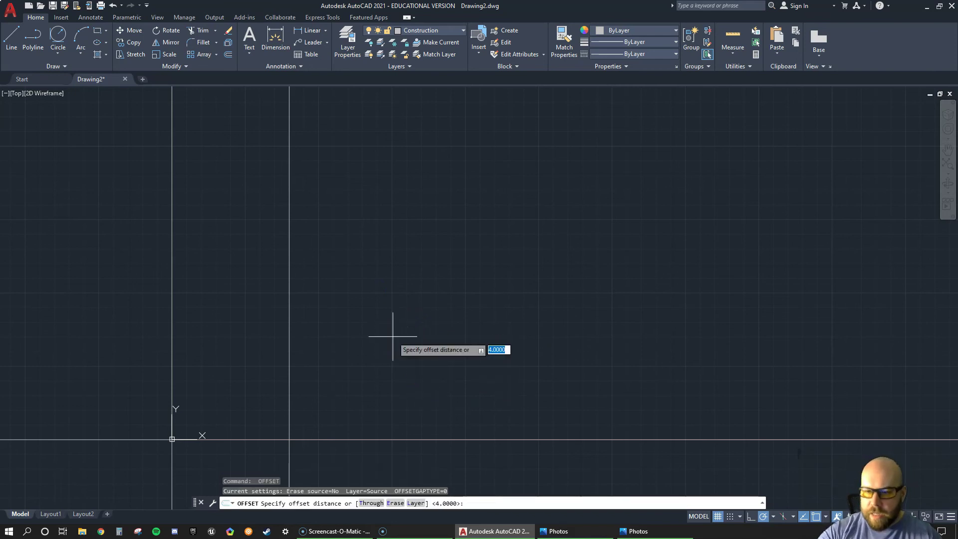
key(Return)
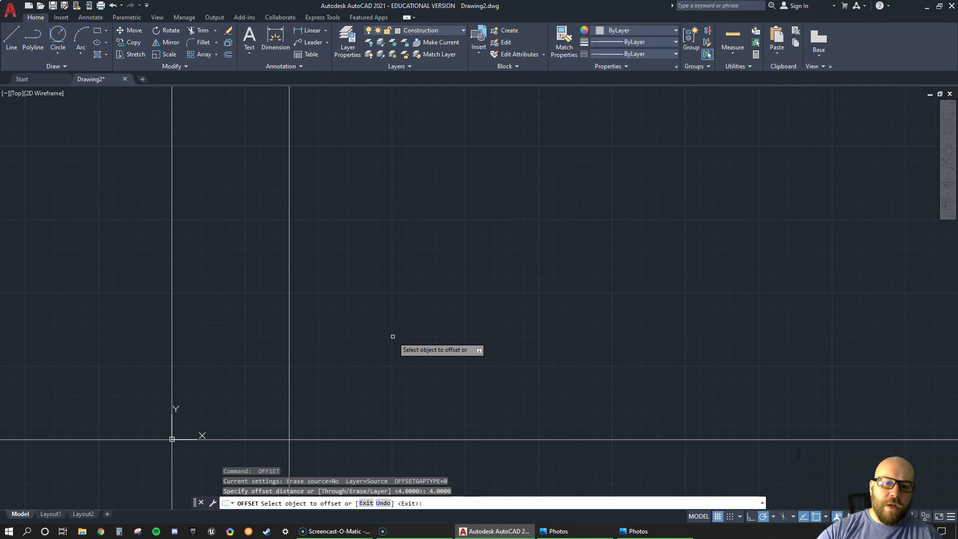
click(243, 438)
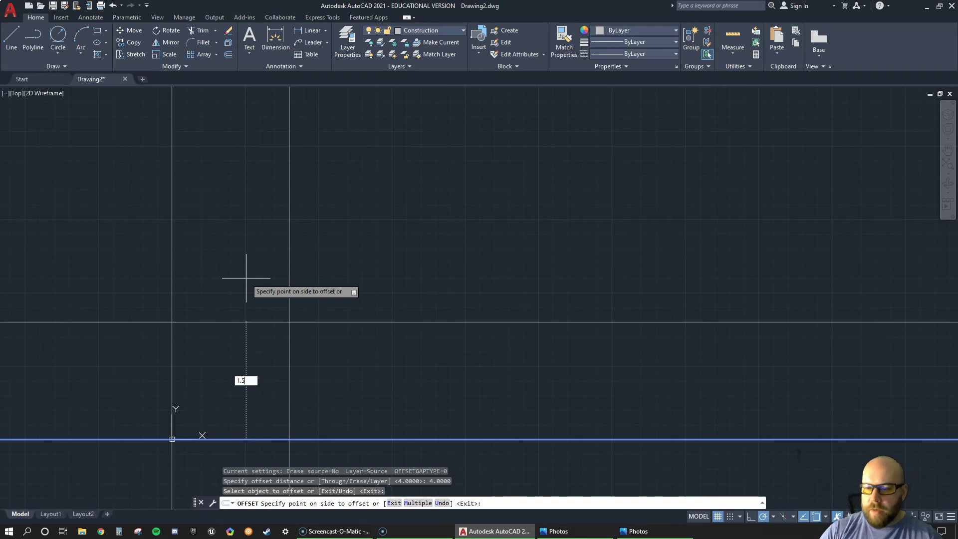
key(Return)
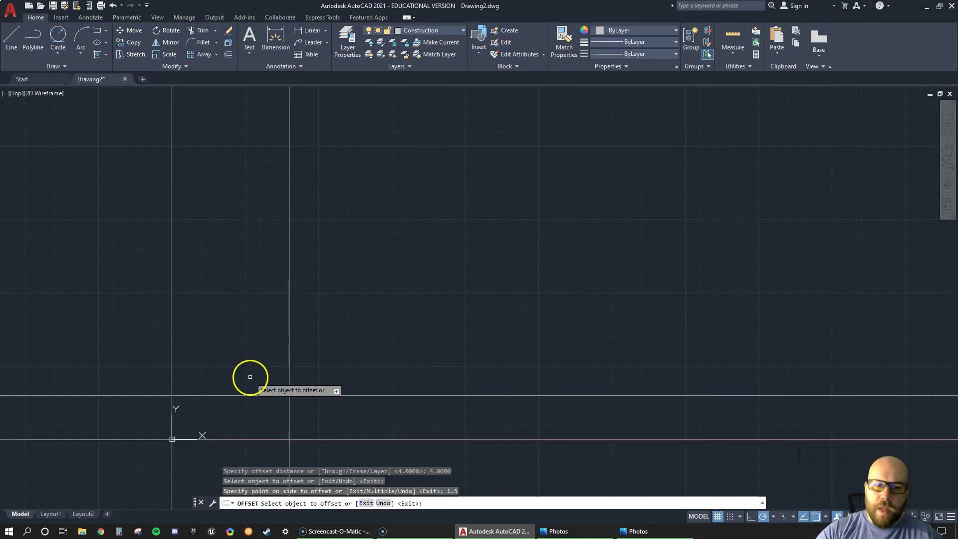
click(244, 439)
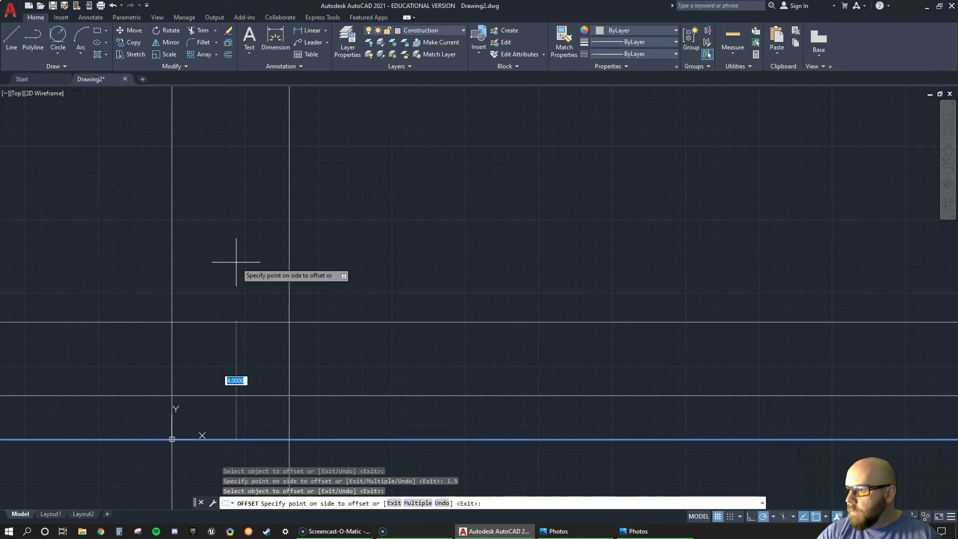
key(Return)
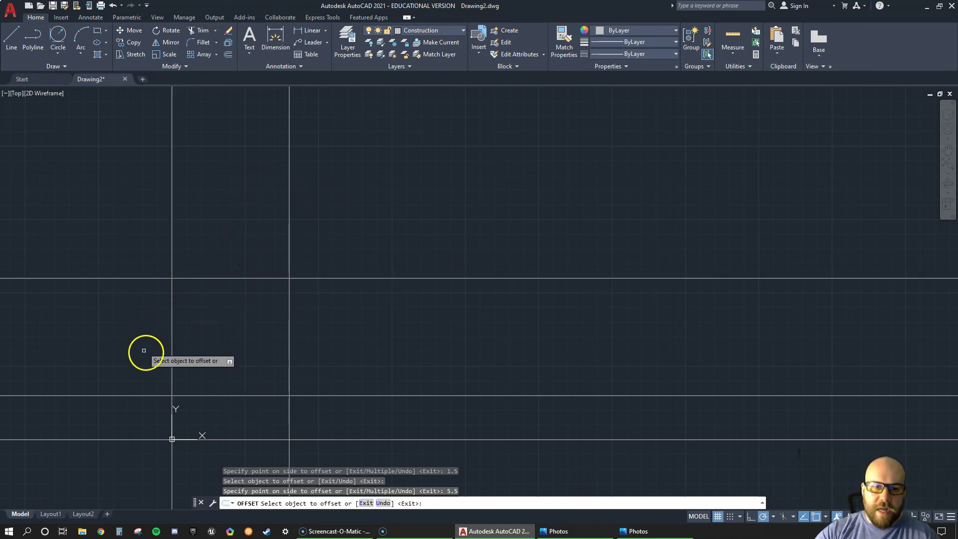
Offset the vertical construction line through the origin 2 units to the right for the part's centreline.
click(172, 321)
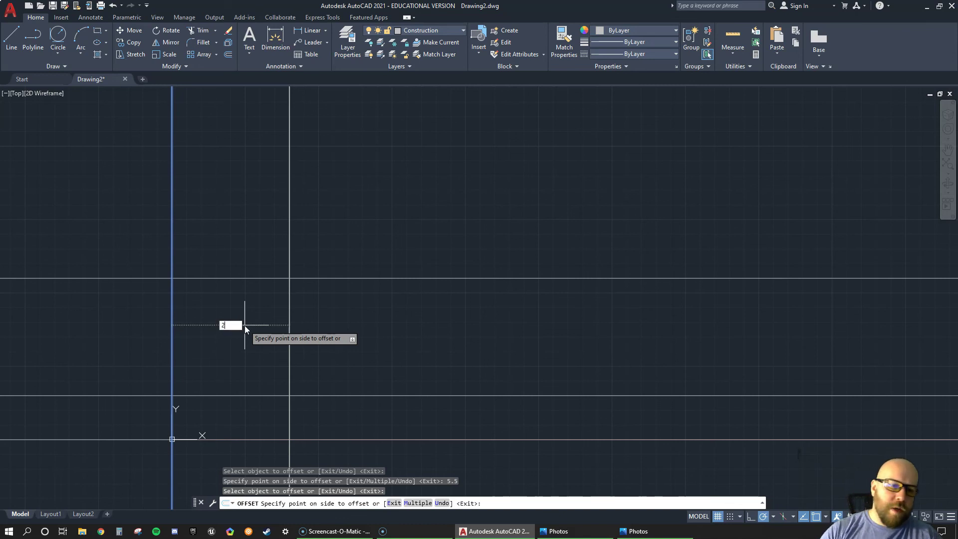
key(Return)
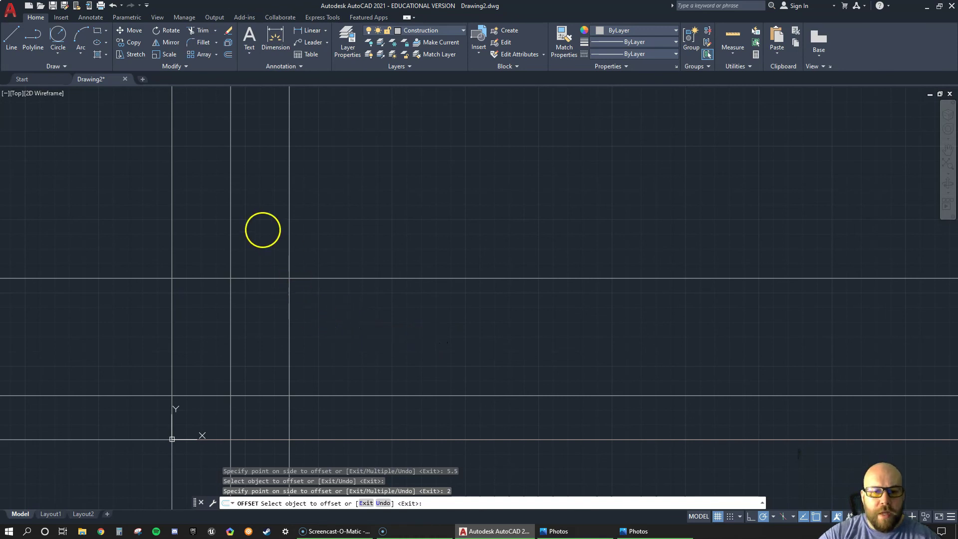
key(Escape)
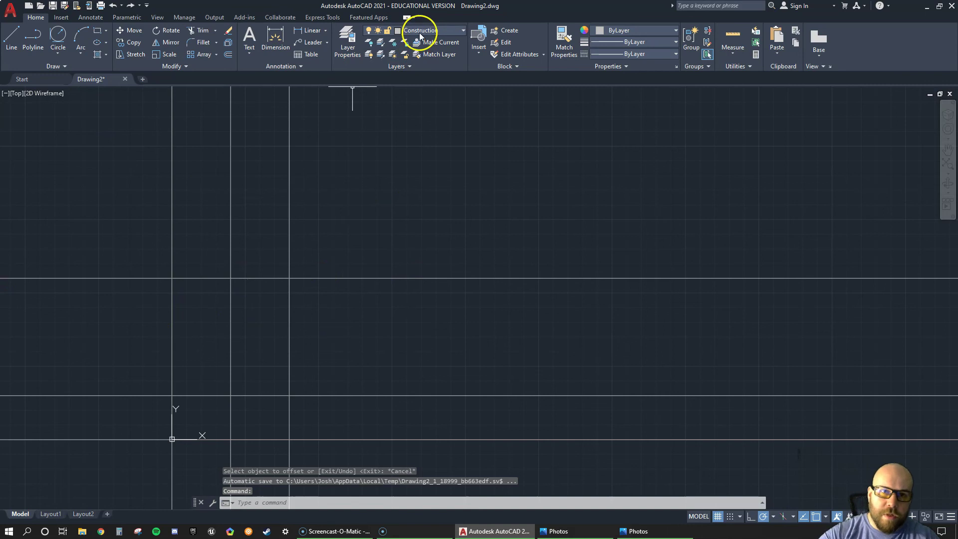
On the Object layer, trace the base's left, bottom and right edges with lines, 4 units wide and 1.5 high from the origin.
click(419, 32)
click(419, 67)
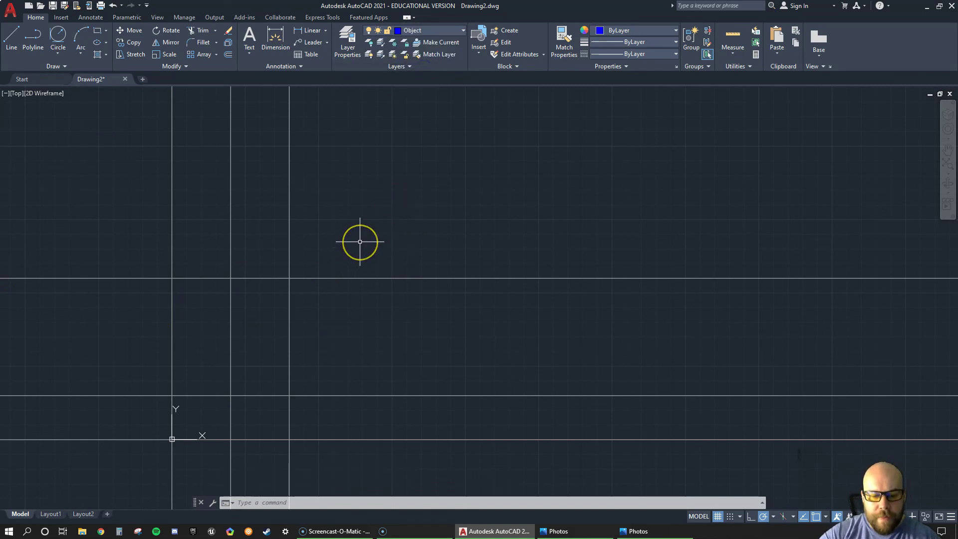
text(L)
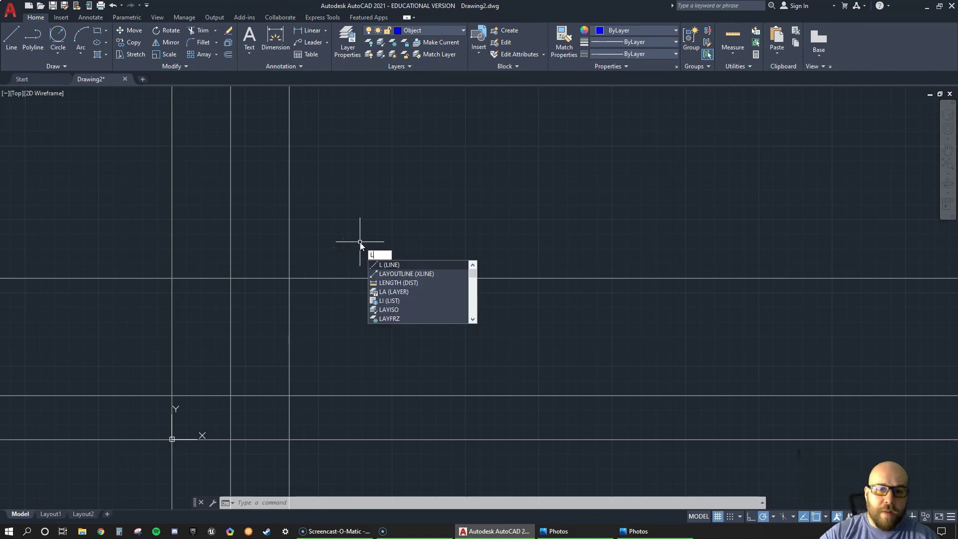
key(Return)
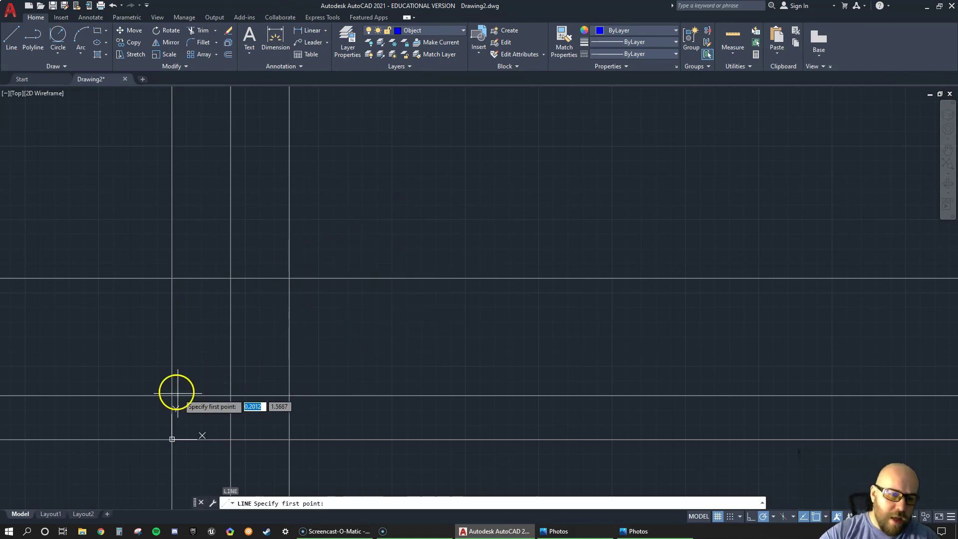
click(171, 439)
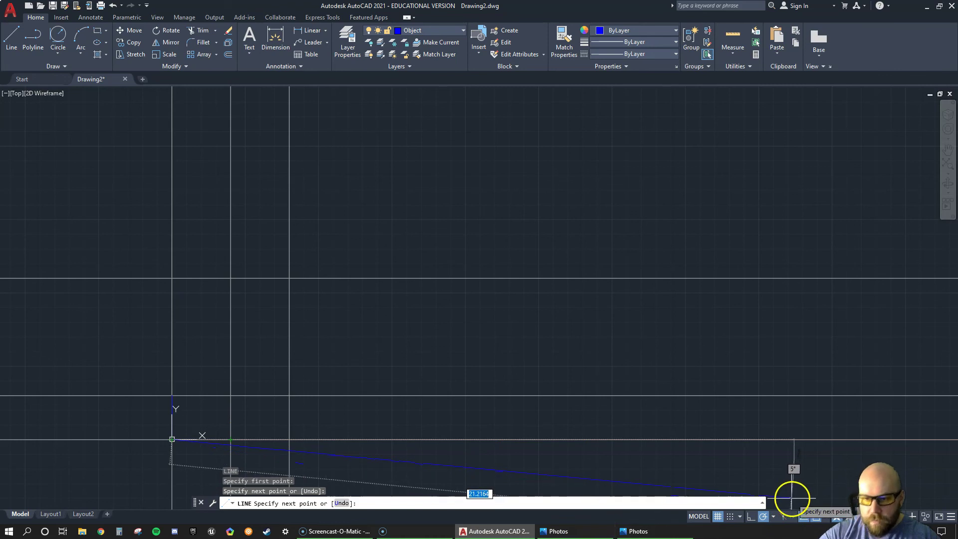
click(289, 439)
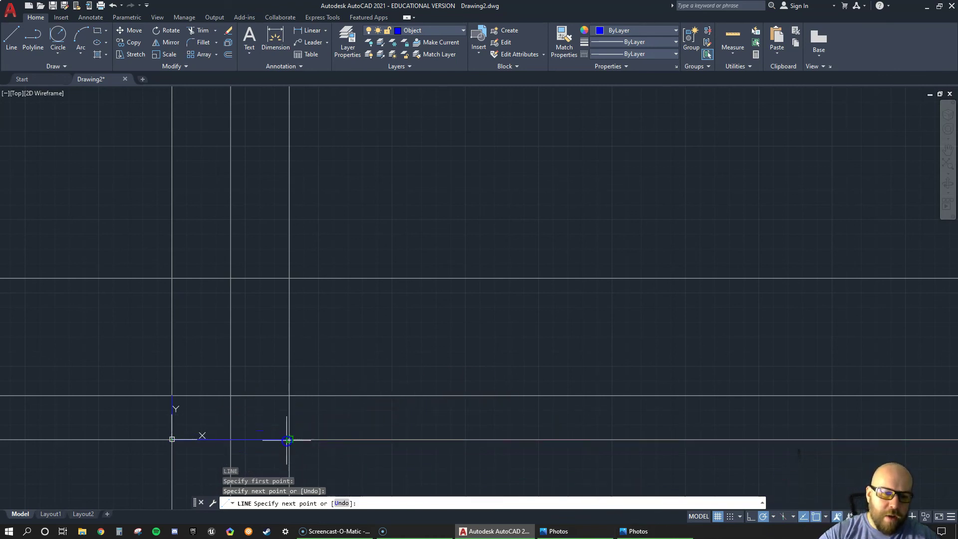
click(290, 395)
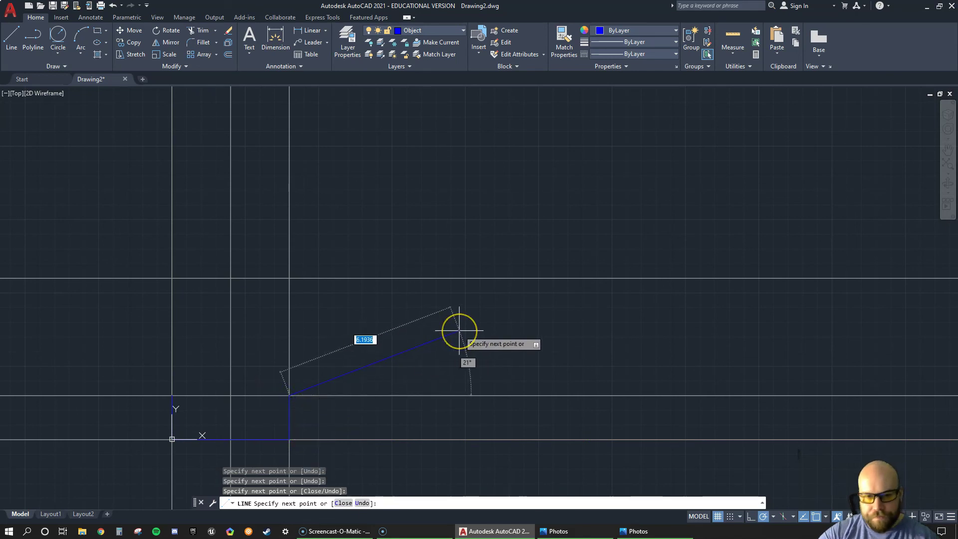
key(Escape)
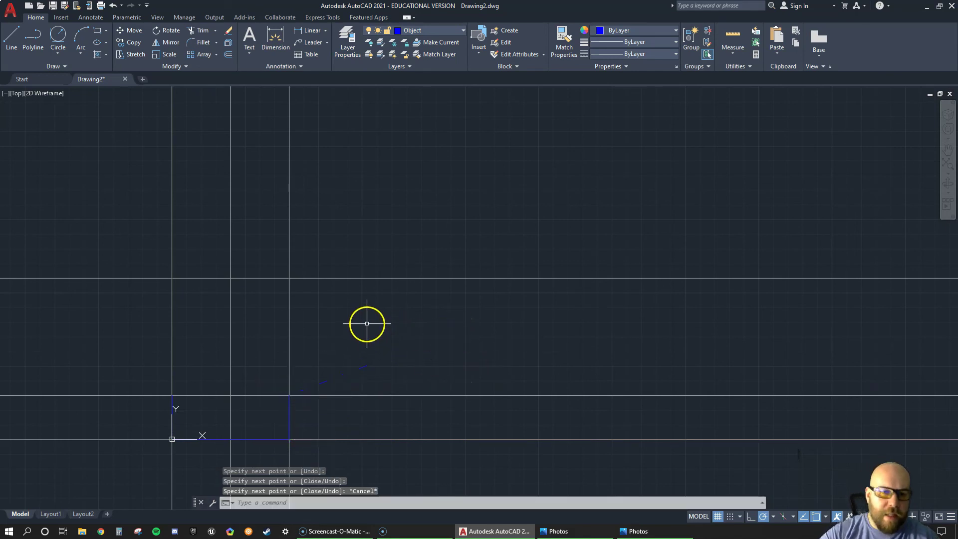
text(c)
key(Return)
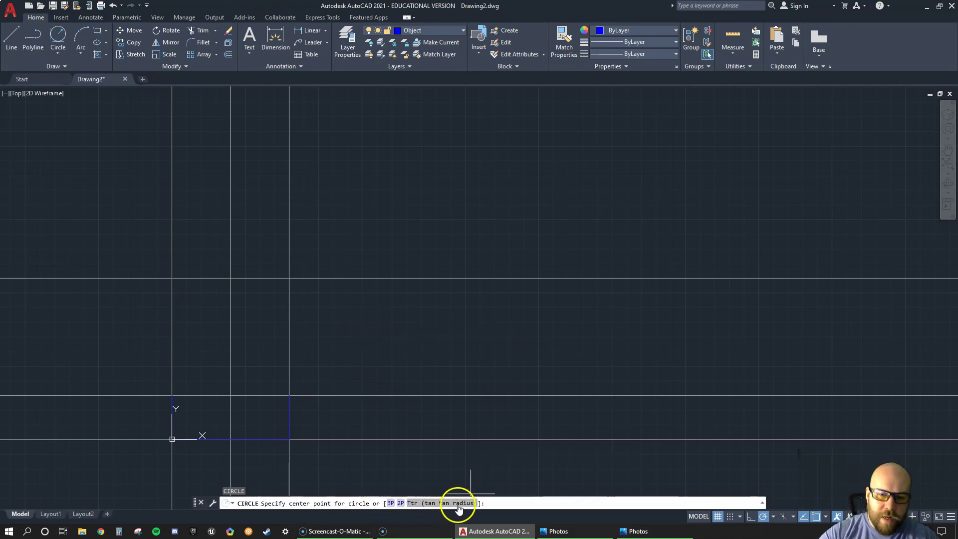
text(rad)
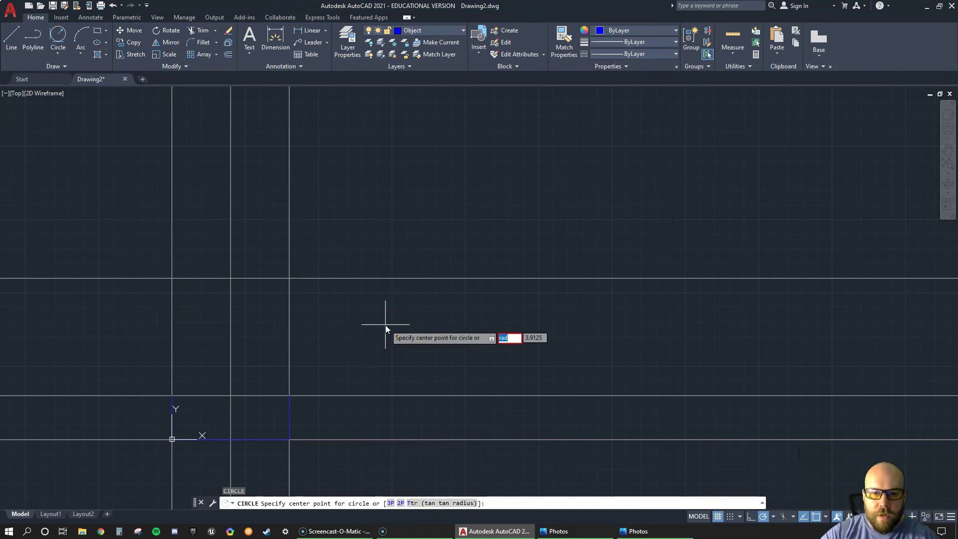
key(BackSpace)
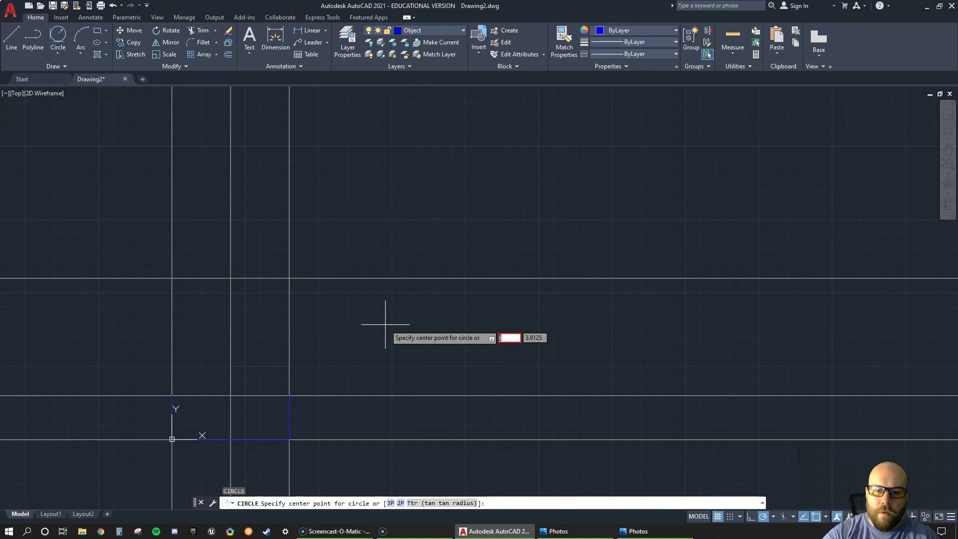
key(Escape)
key(Escape)
key(Escape)
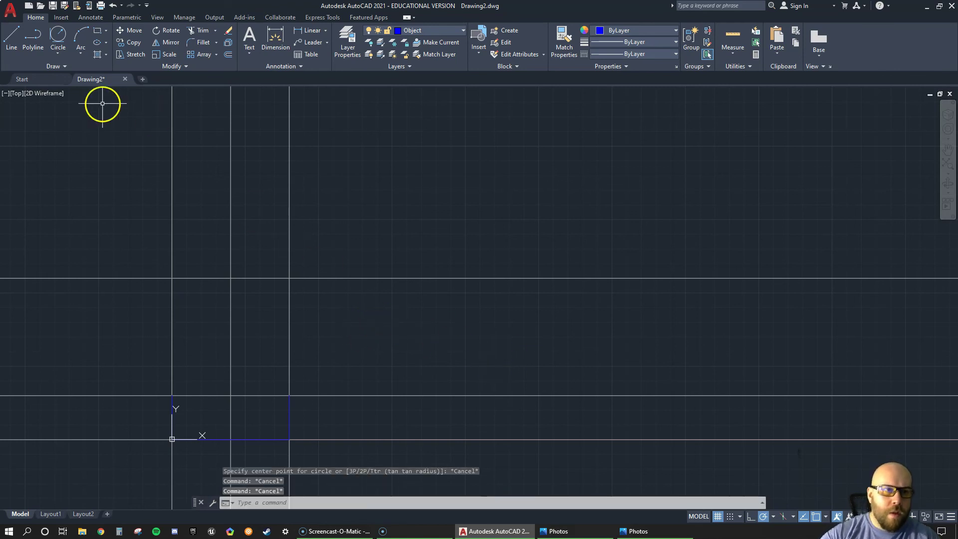
Draw a Center, Radius circle of radius 1.5 where the vertical centreline crosses the 5.5-unit horizontal construction line.
click(58, 53)
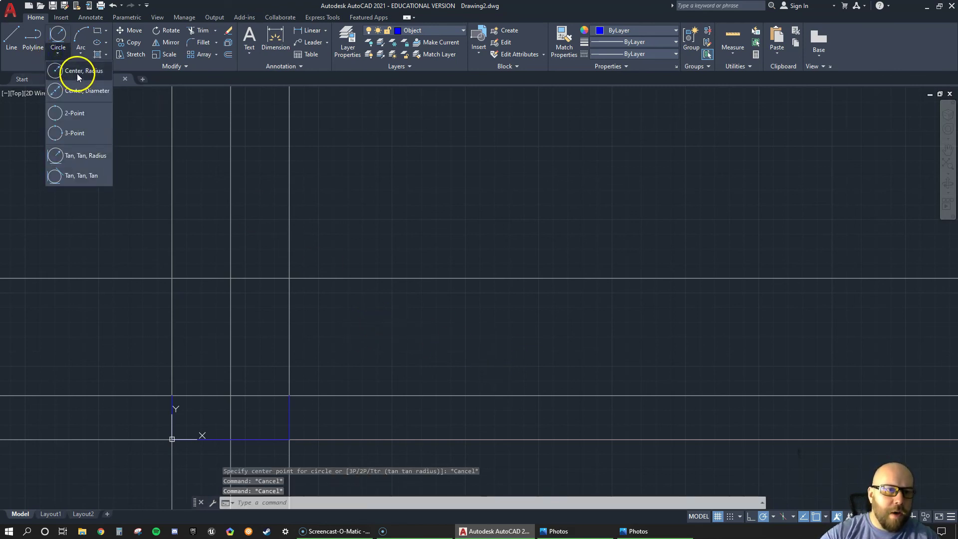
click(77, 74)
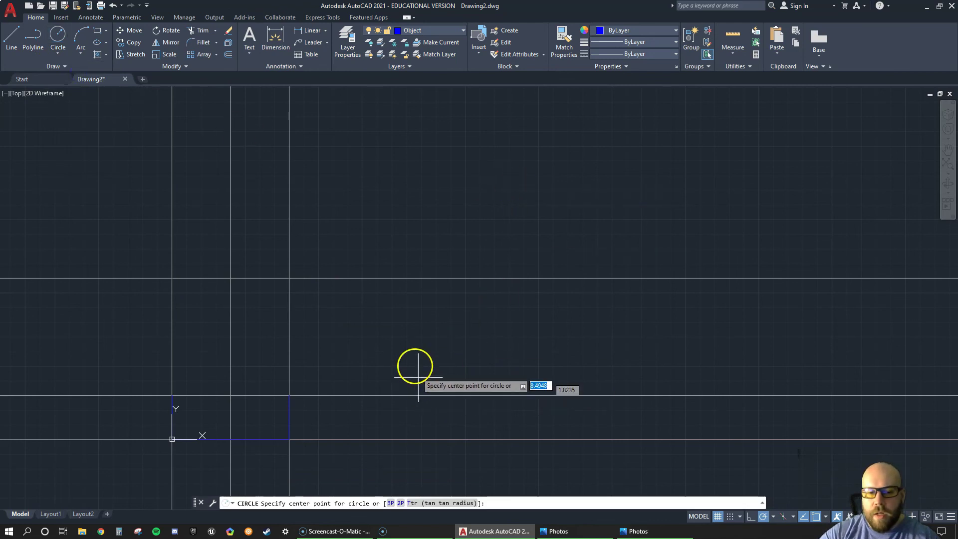
click(231, 278)
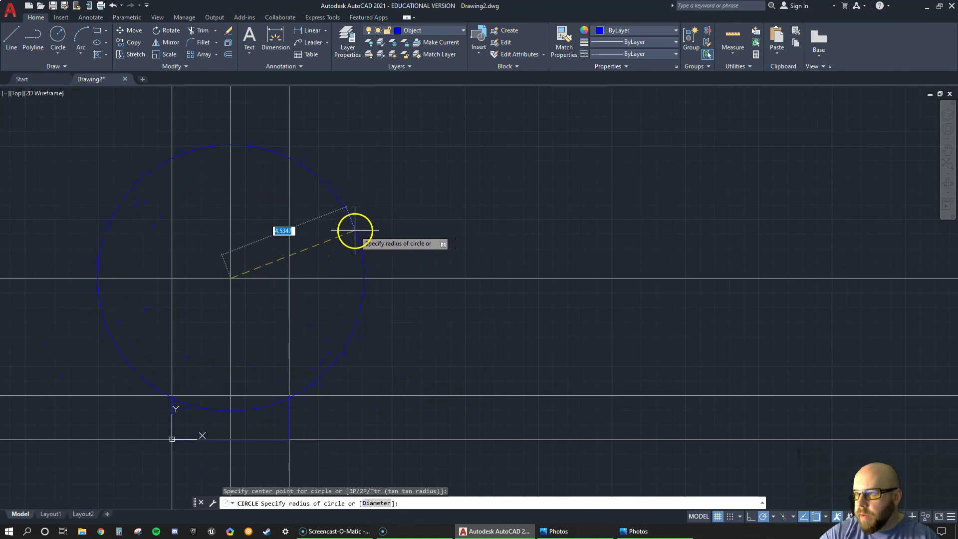
text(1.5)
key(Return)
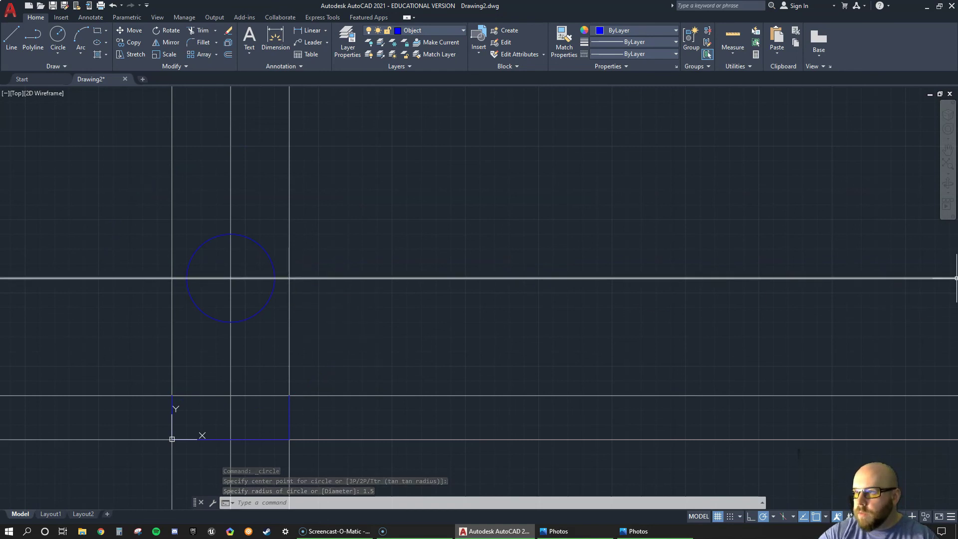
Switch to the sensormount.jpg reference in Photos to examine the R1.50 and R3.50 arcs, and return to the AutoCAD drawing.
key(alt+Tab)
mouse_move(937, 165)
mouse_down()
mouse_move(374, 171)
mouse_move(326, 62)
mouse_move(442, 1)
mouse_up()
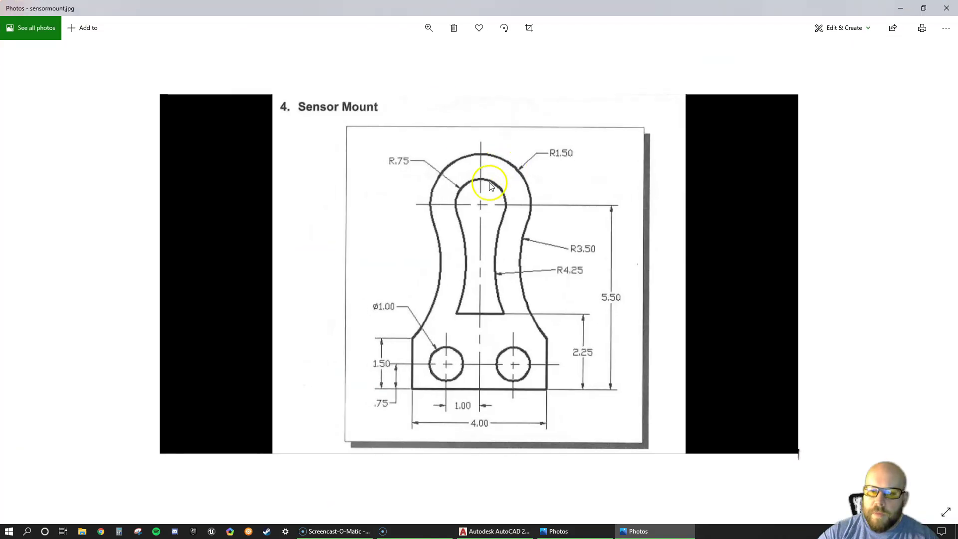
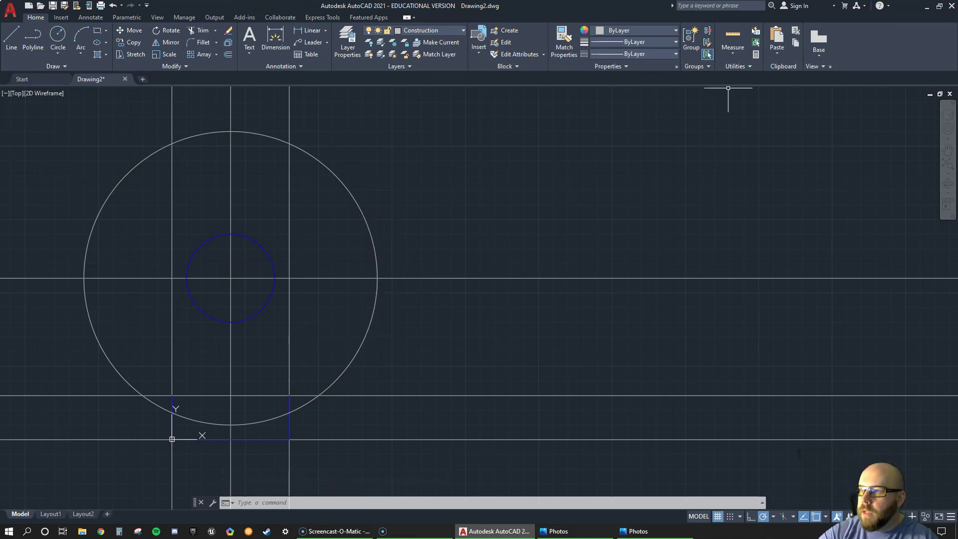
key(alt+Tab)
drag(823, 107, 388, 20)
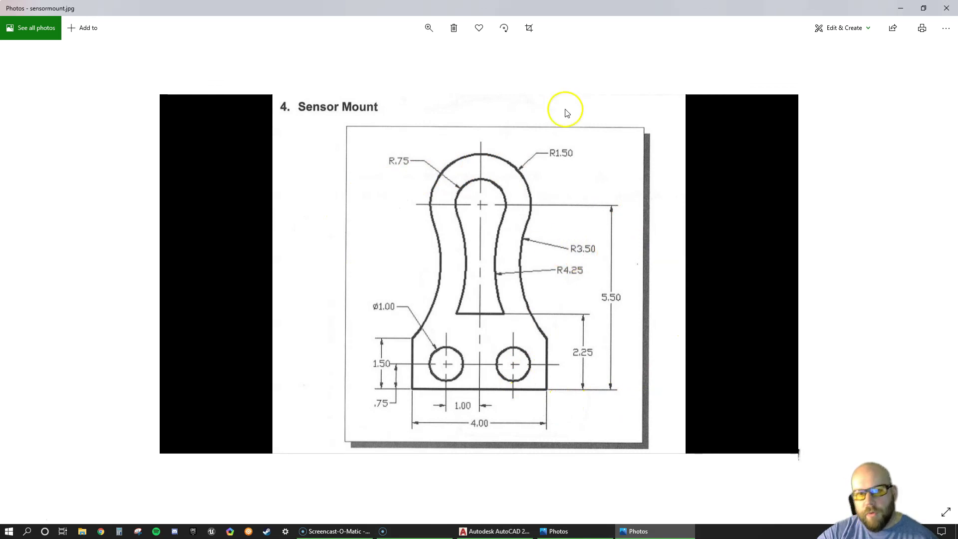
drag(506, 11, 953, 245)
key(alt+Tab)
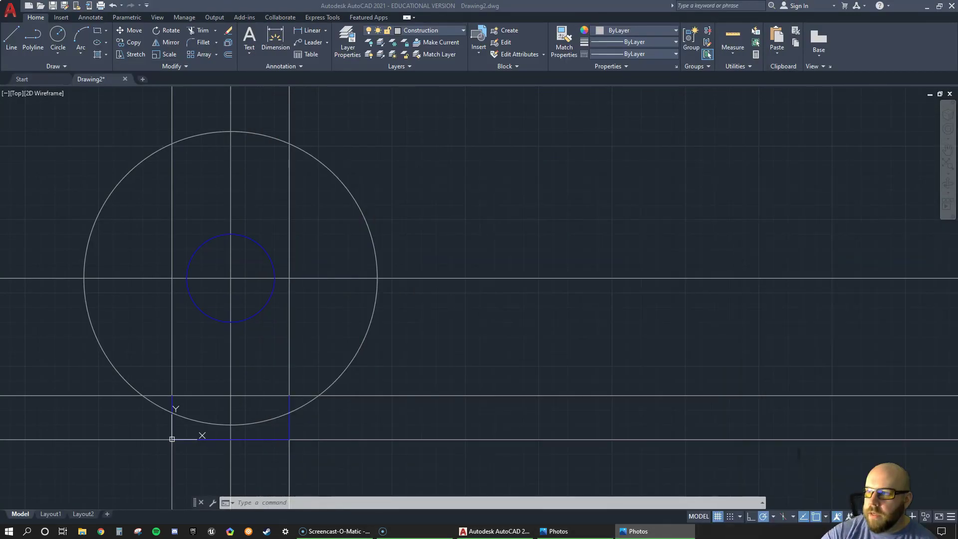
click(414, 174)
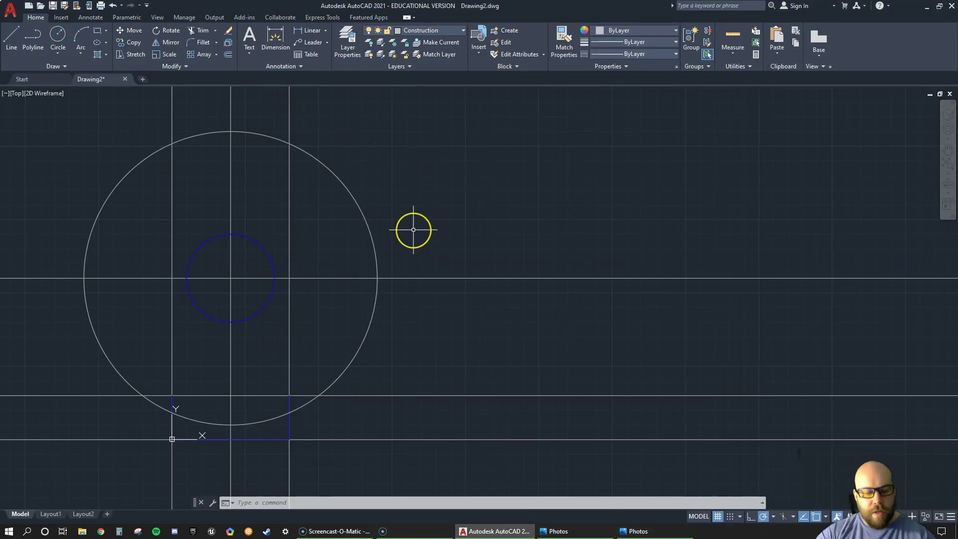
On the Construction layer, draw a circle of radius 3.5 centred on the upper right corner of the base.
text(c)
key(Return)
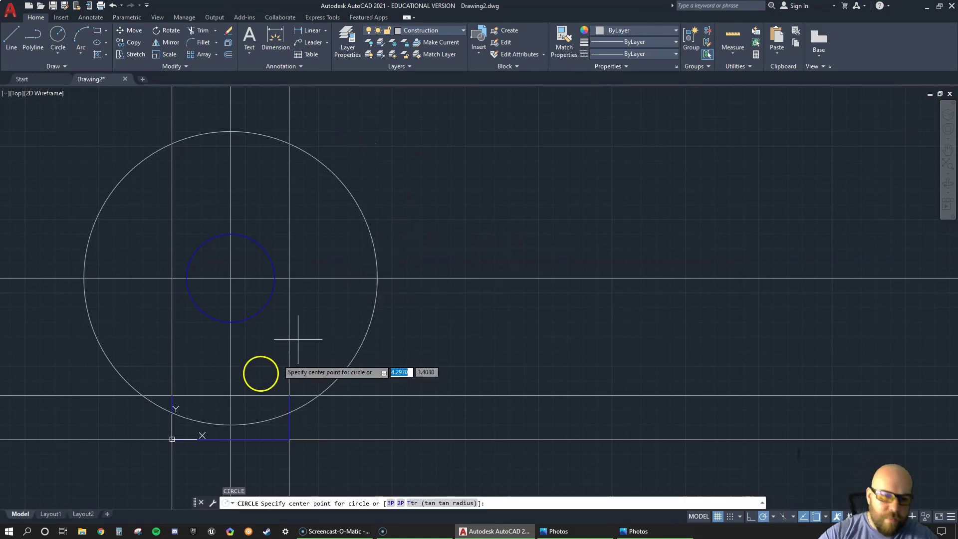
click(289, 395)
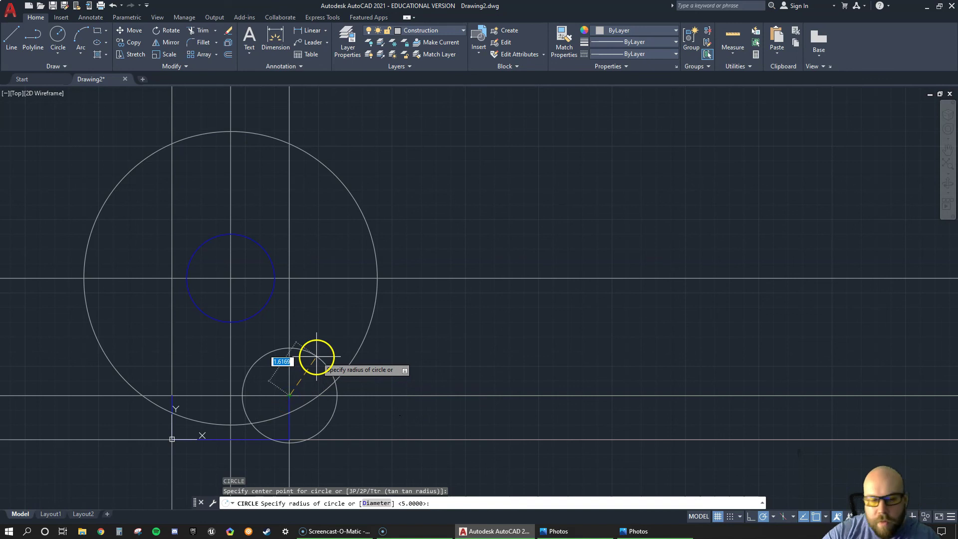
key(Return)
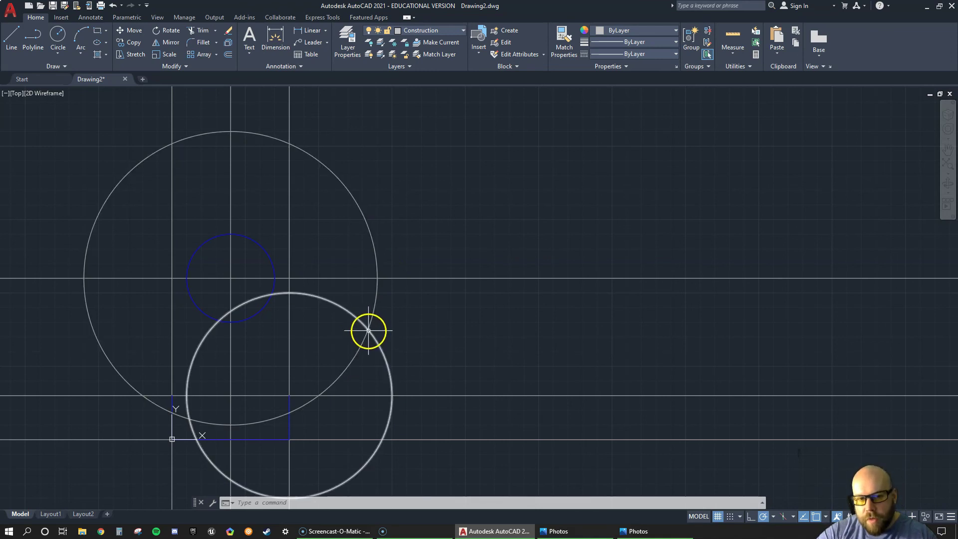
On the Object layer, draw a circle of radius 3.5 centred on the right-hand intersection of the two construction circles.
click(431, 30)
click(417, 68)
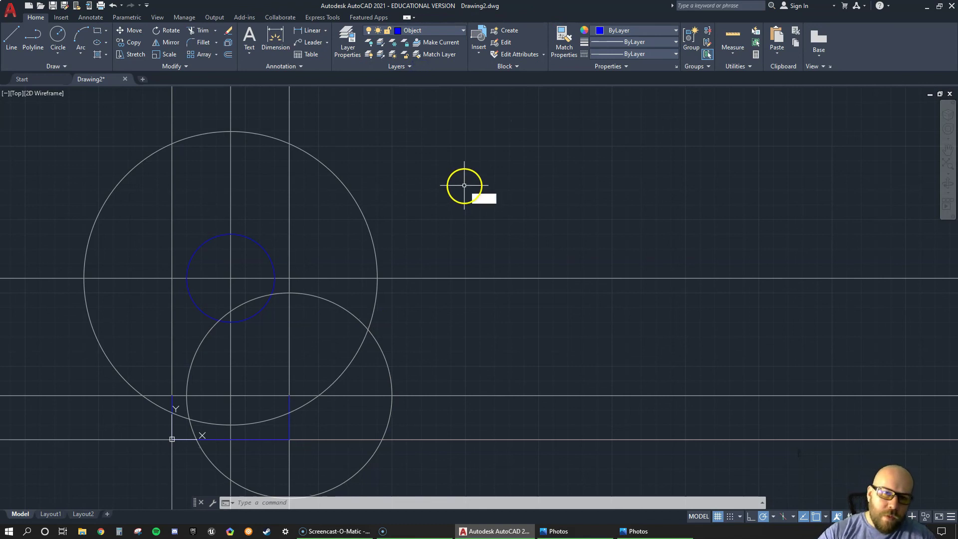
text(c)
key(Return)
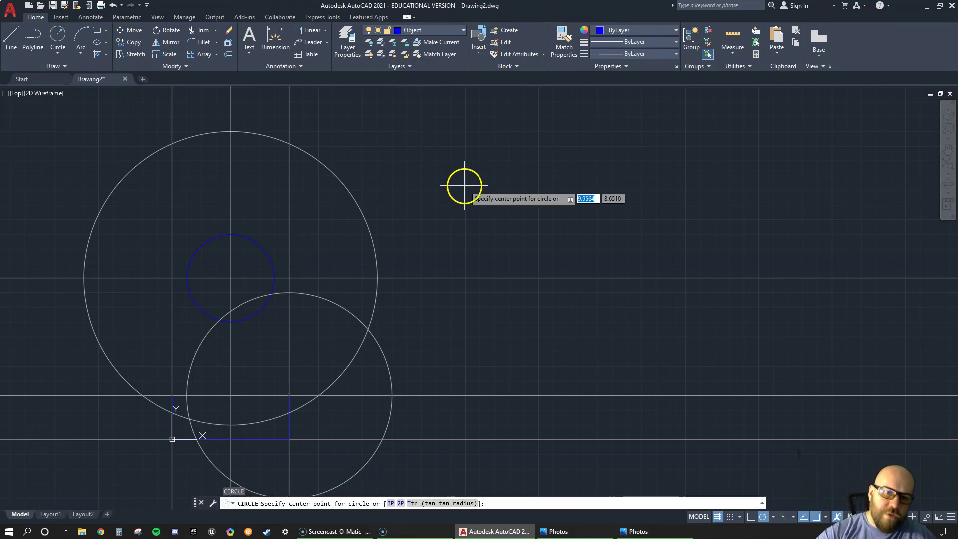
click(367, 329)
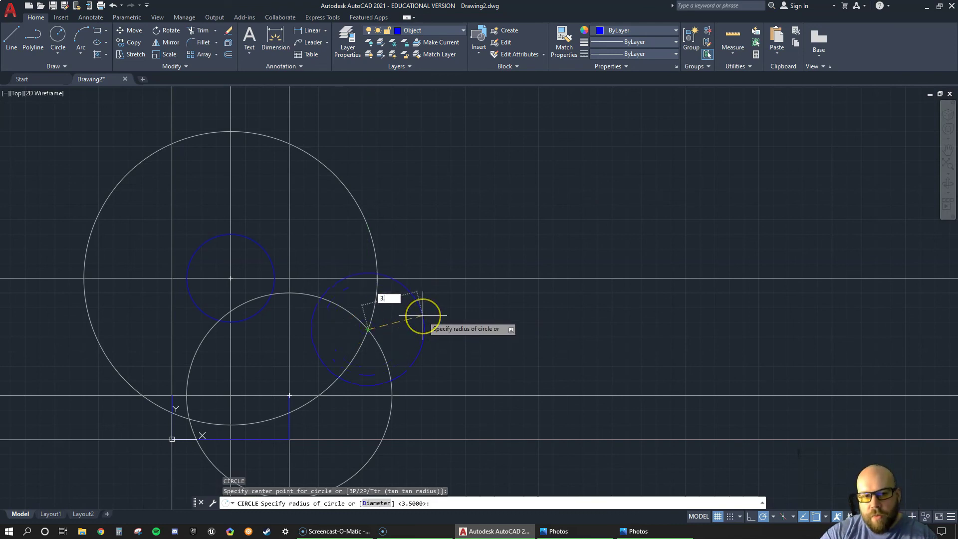
text(3.5)
key(Return)
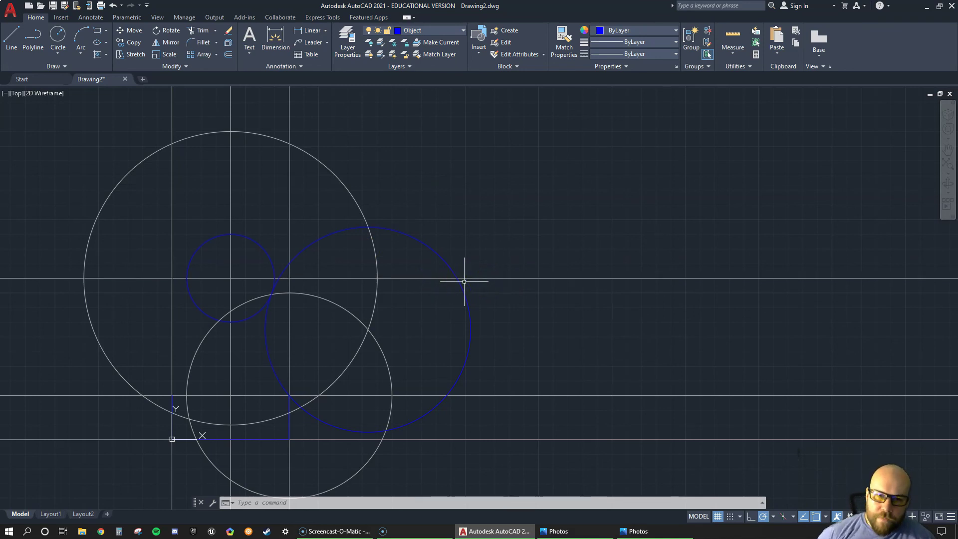
Turn off the Construction layer so only the object geometry is shown.
click(429, 31)
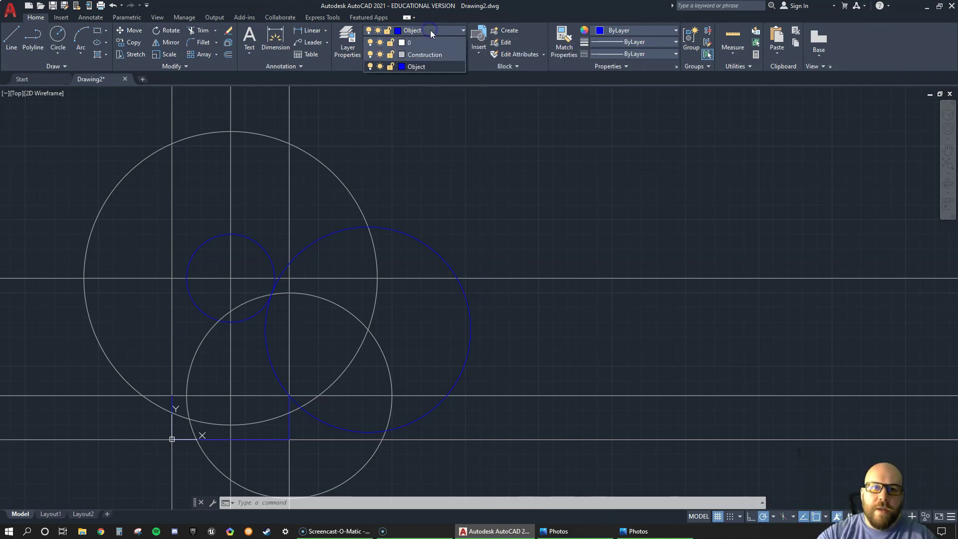
click(370, 54)
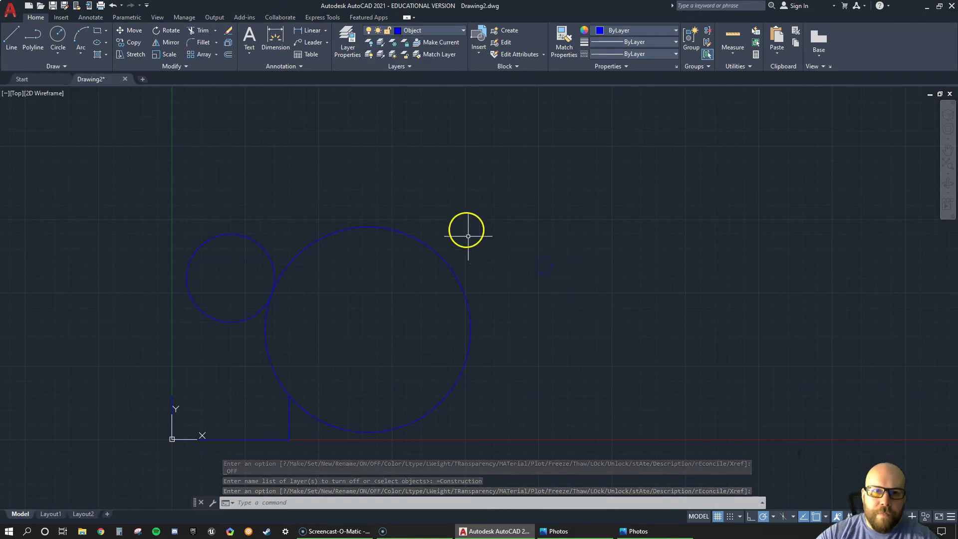
key(Escape)
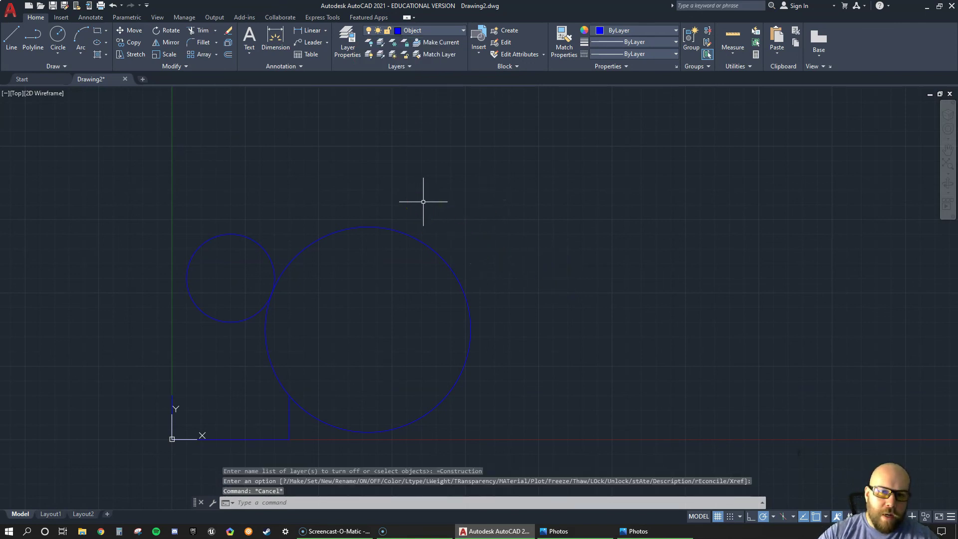
Trim away the outer part of the 3.5-radius circle, keeping the arc between the top circle and the base's right edge.
text(tr)
key(Return)
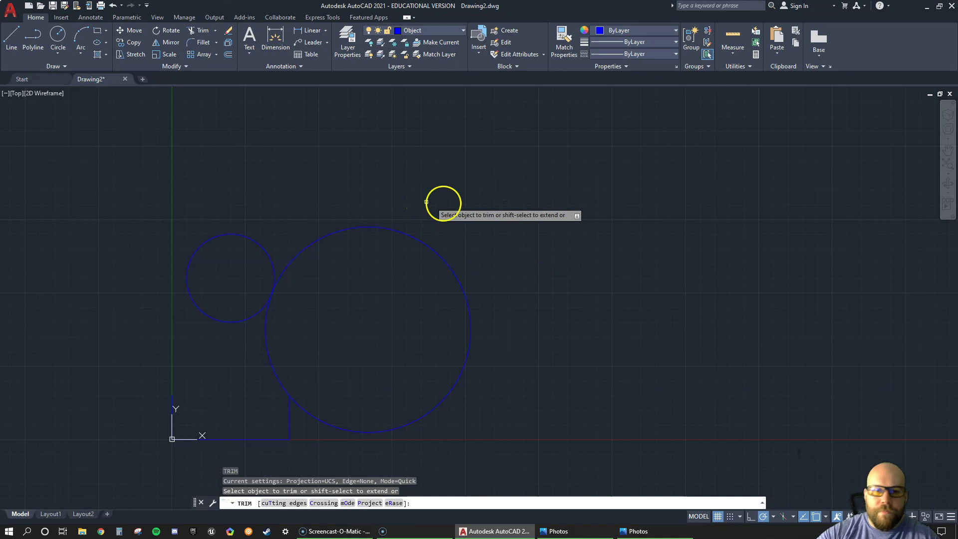
click(431, 251)
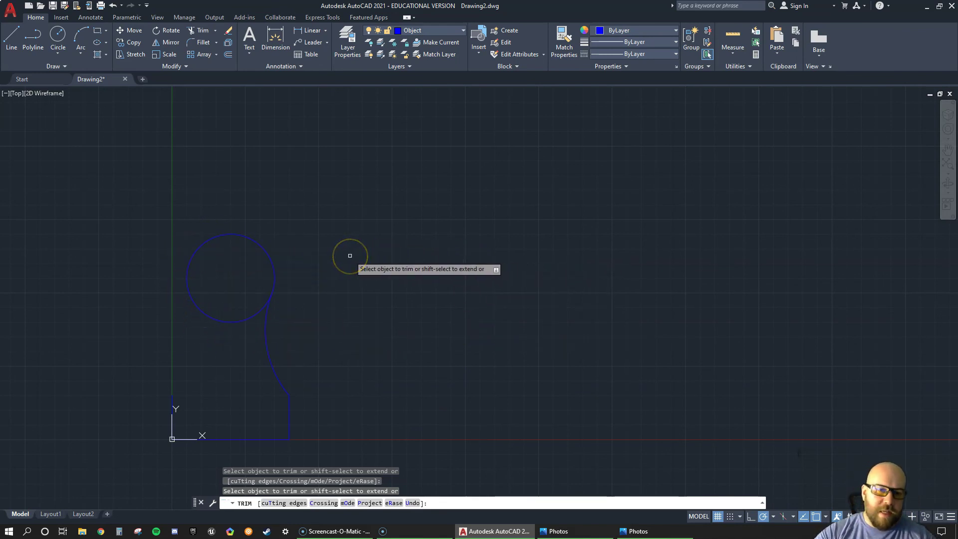
key(Escape)
key(Escape)
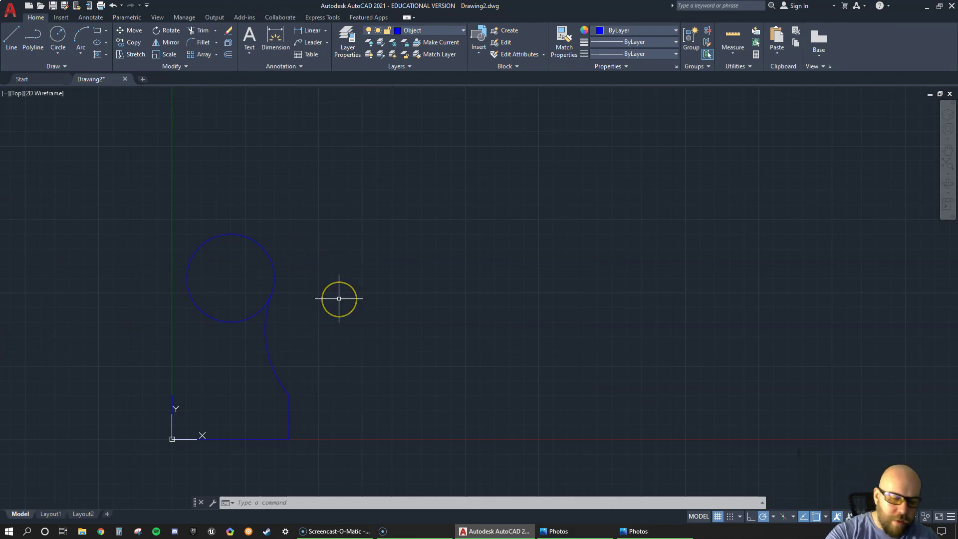
Mirror the right-hand 3.5-radius arc about the vertical axis through the top circle's centre, keeping the source arc.
text(MI)
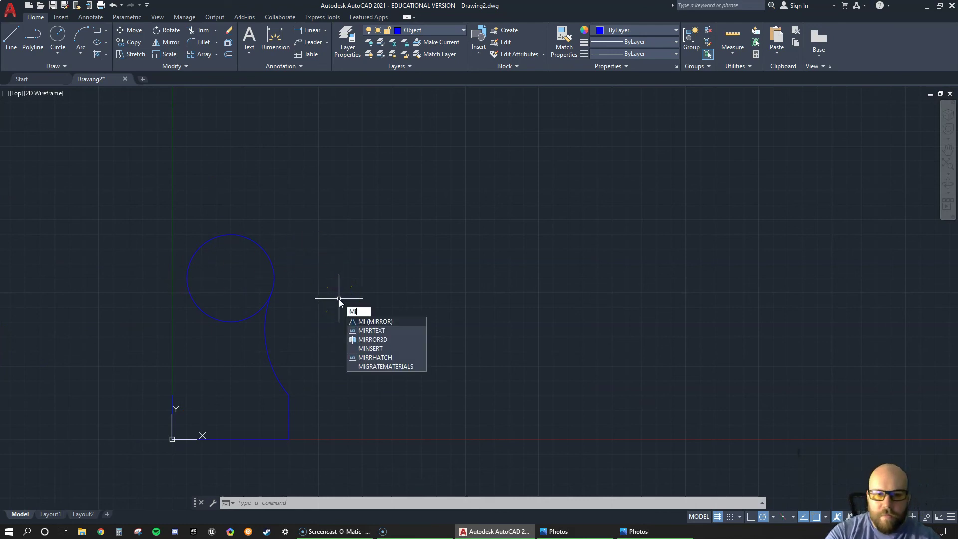
key(Return)
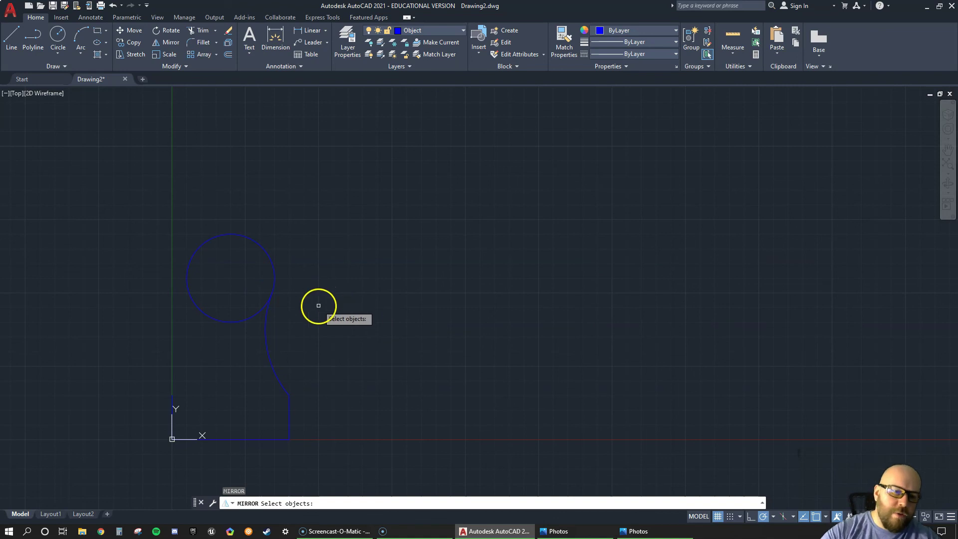
click(265, 329)
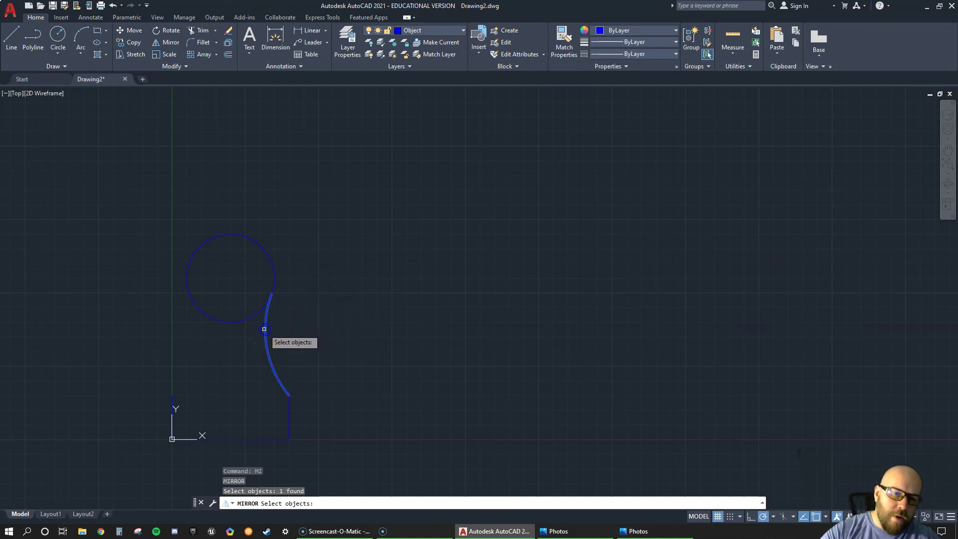
key(Return)
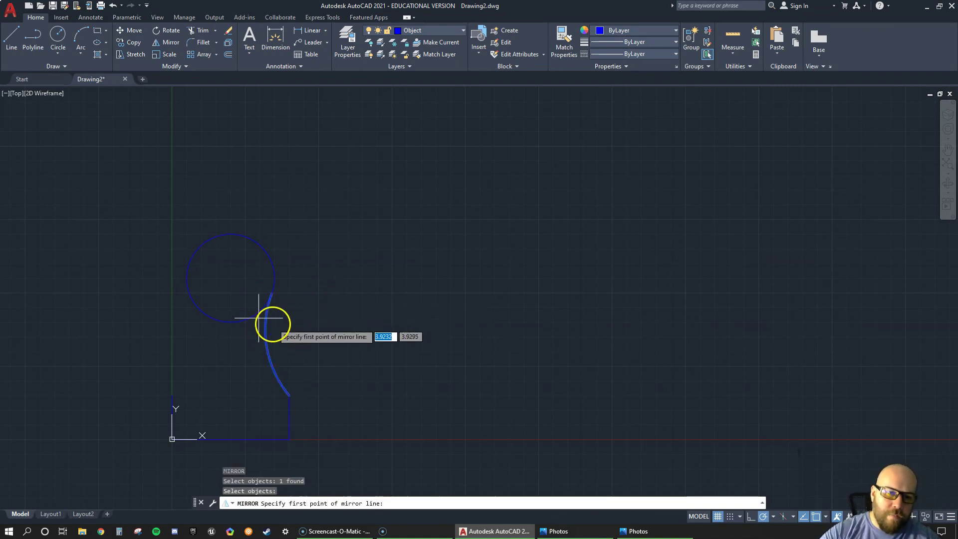
click(230, 278)
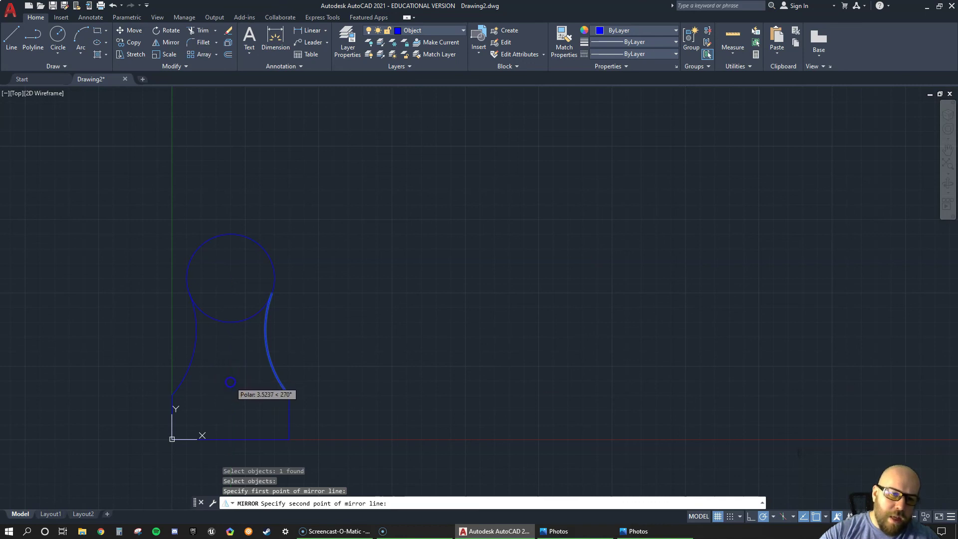
click(230, 382)
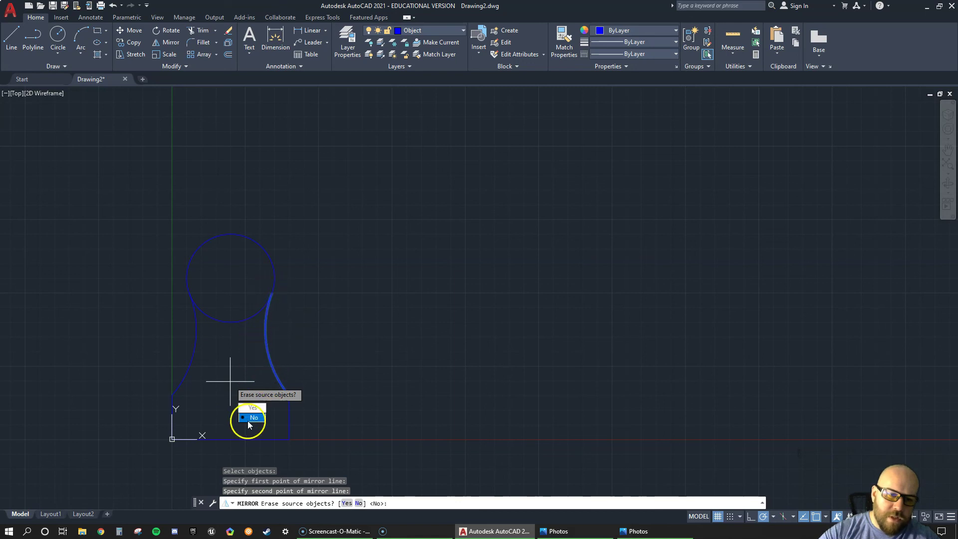
key(Return)
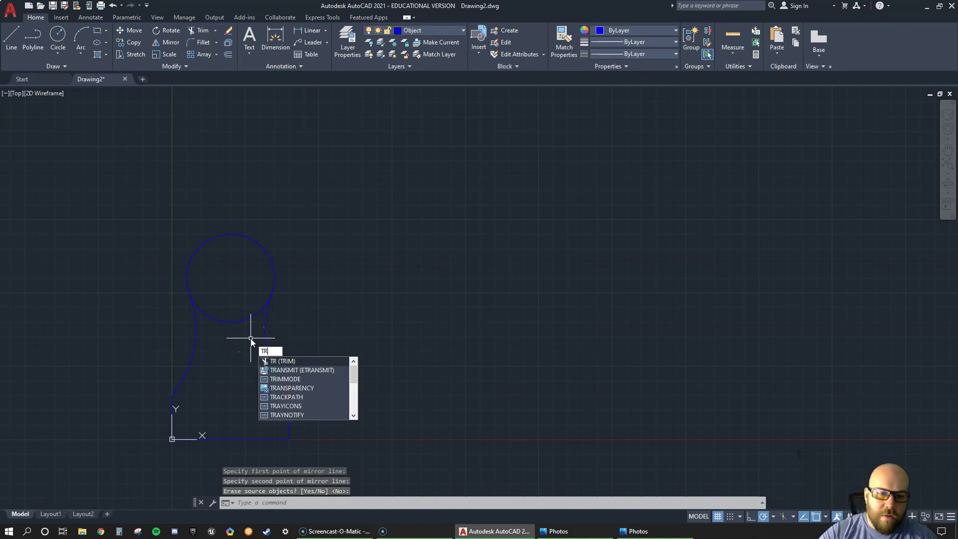
Trim away the lower part of the top circle between the two side arcs.
text(tr)
key(Return)
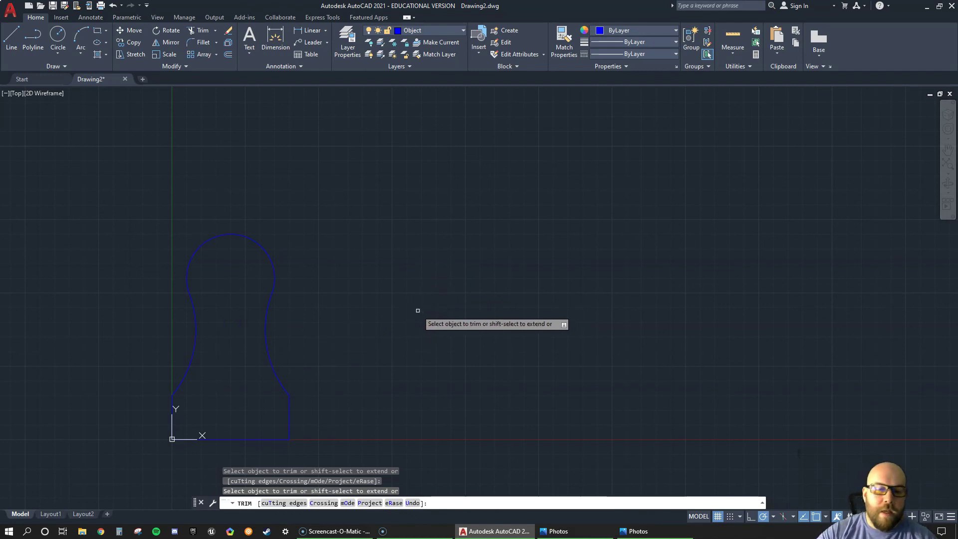
key(Escape)
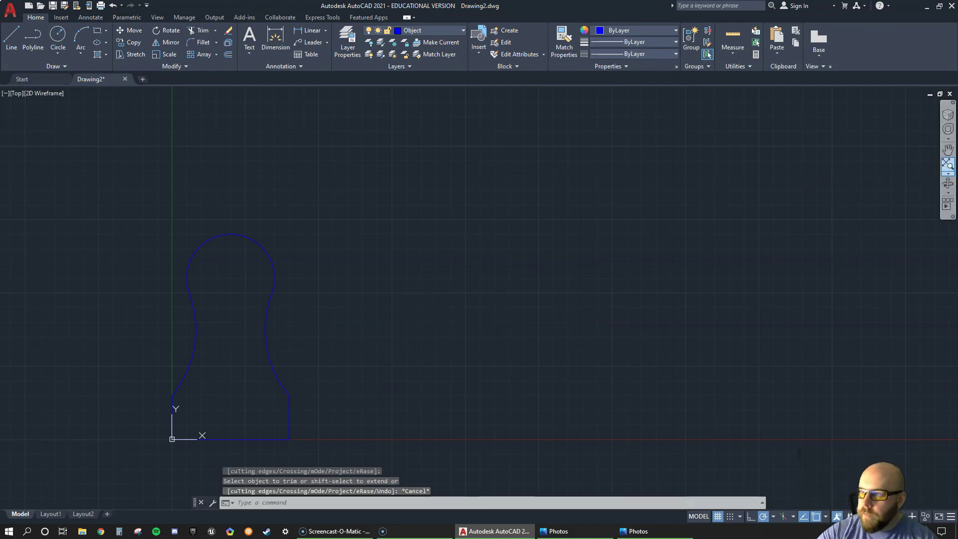
Check the Sensor Mount reference image in Photos, return to AutoCAD and offset the outline's top arc inward by .75.
key(alt+Tab)
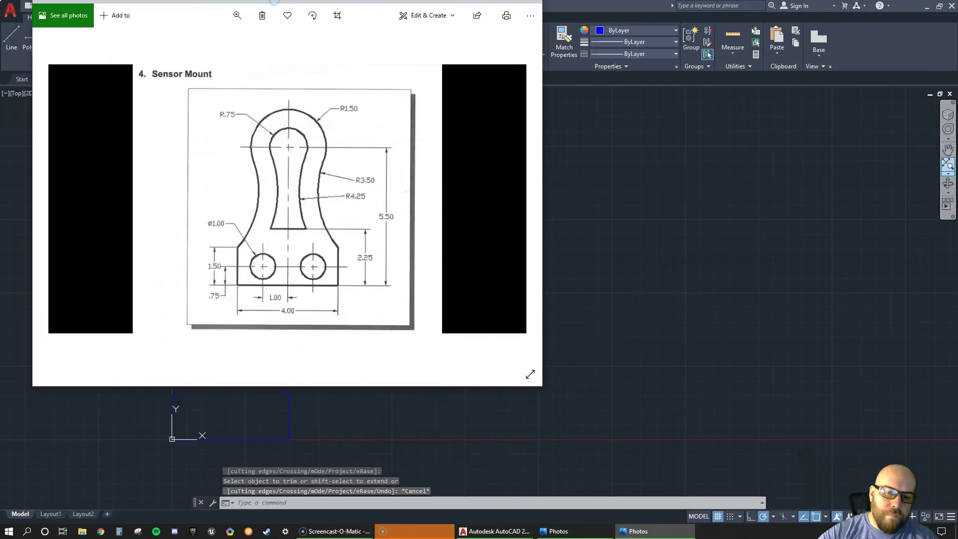
drag(274, 2, 299, 11)
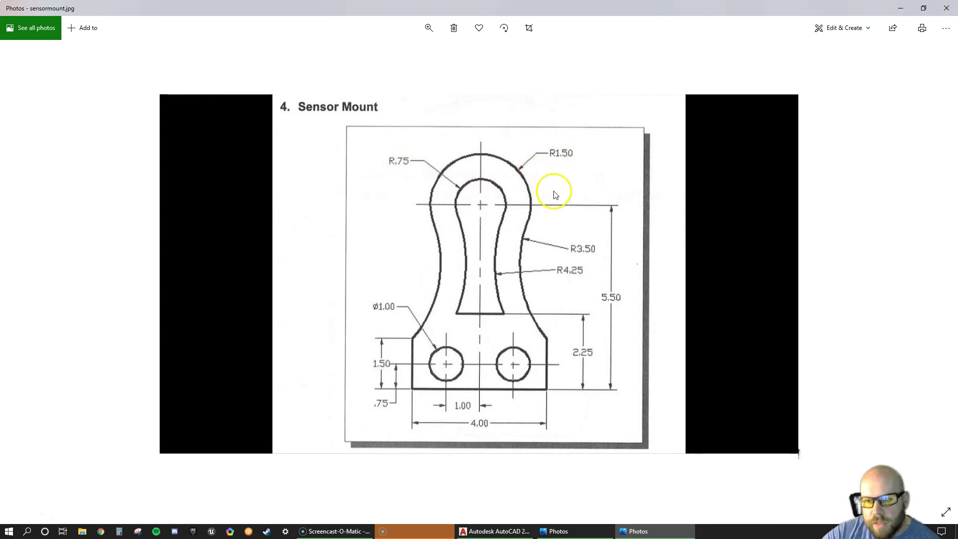
drag(491, 25, 957, 165)
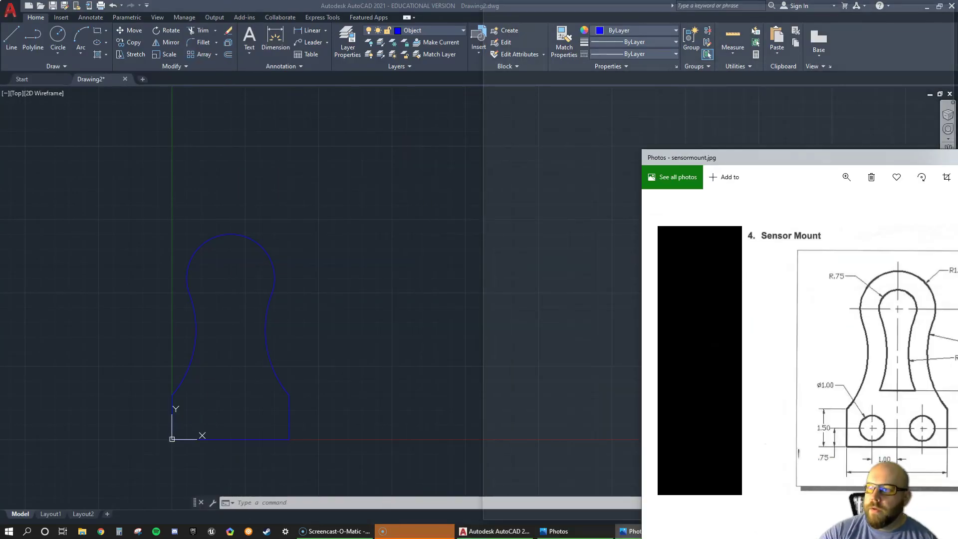
click(381, 228)
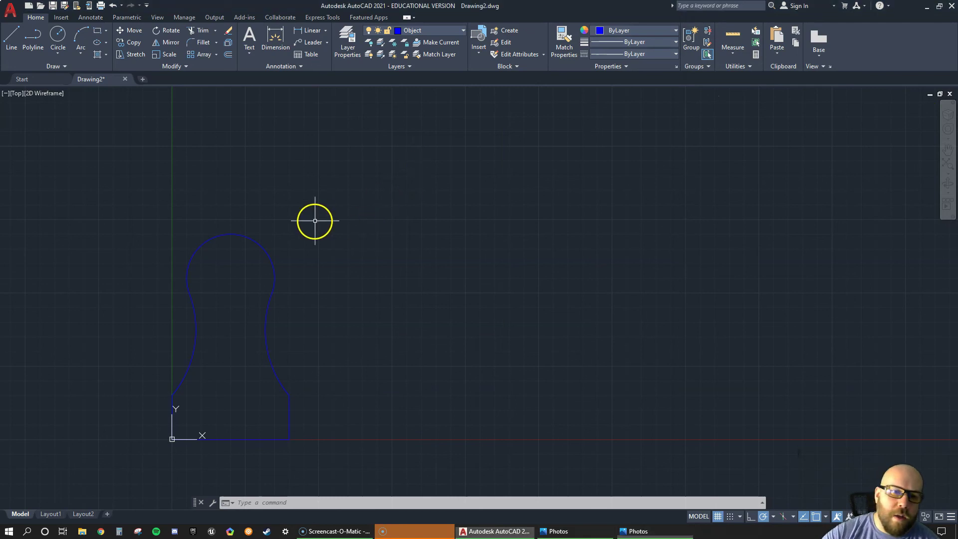
text(o)
key(Return)
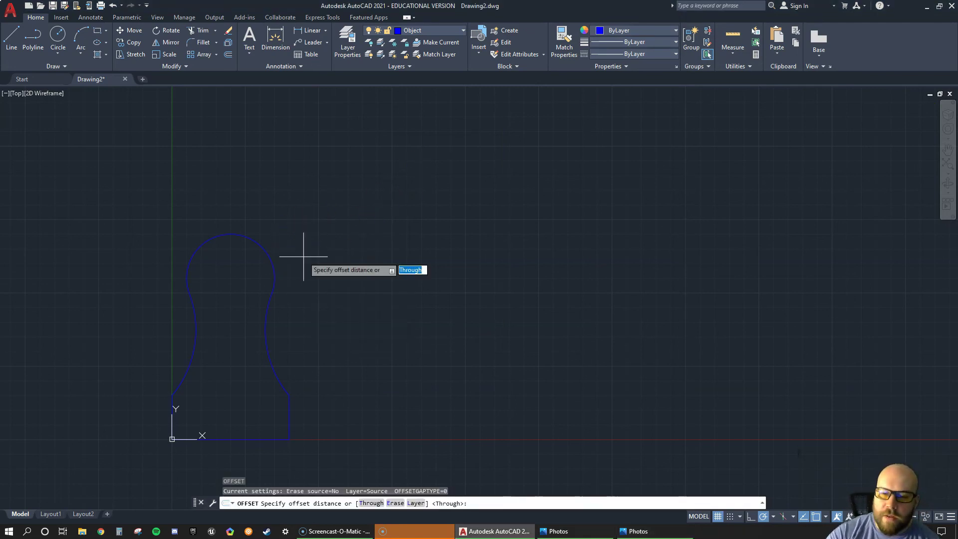
text(.75)
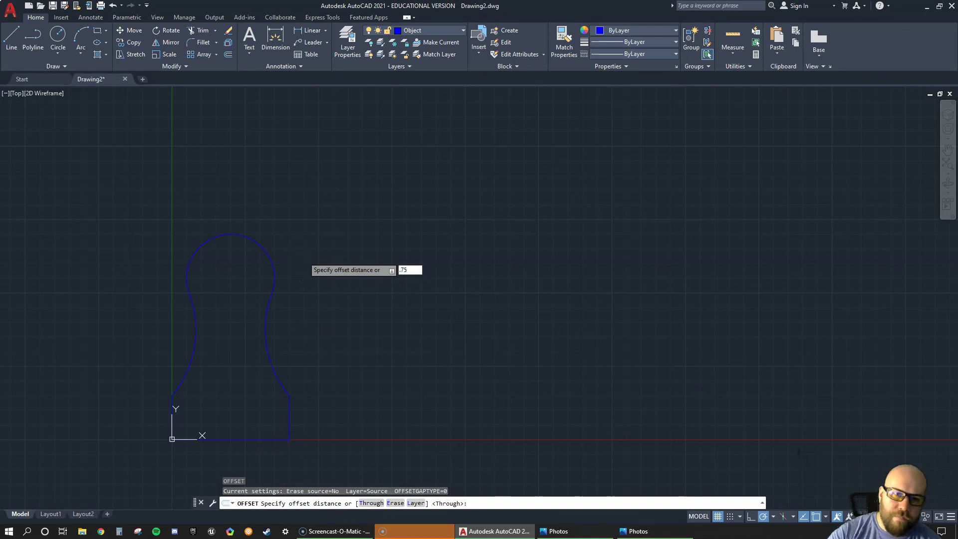
key(Return)
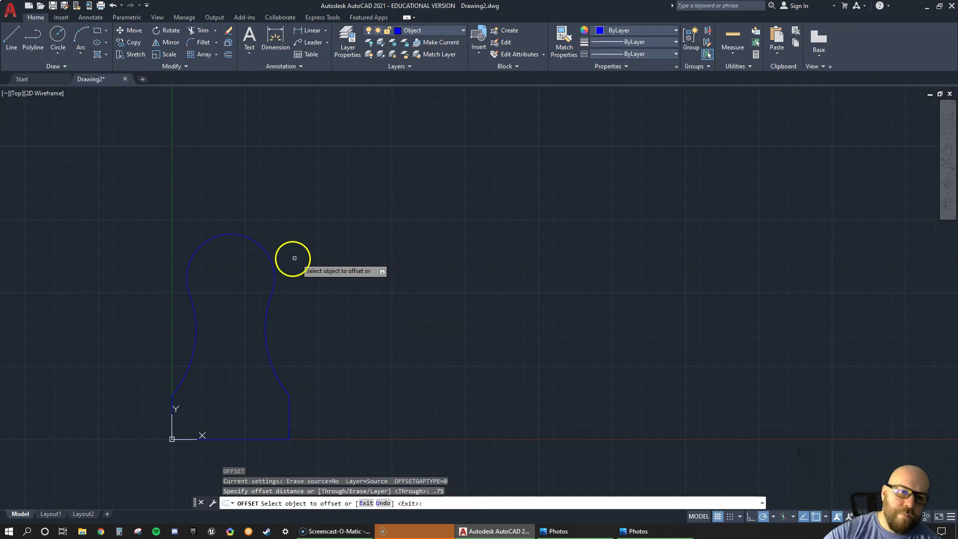
click(254, 244)
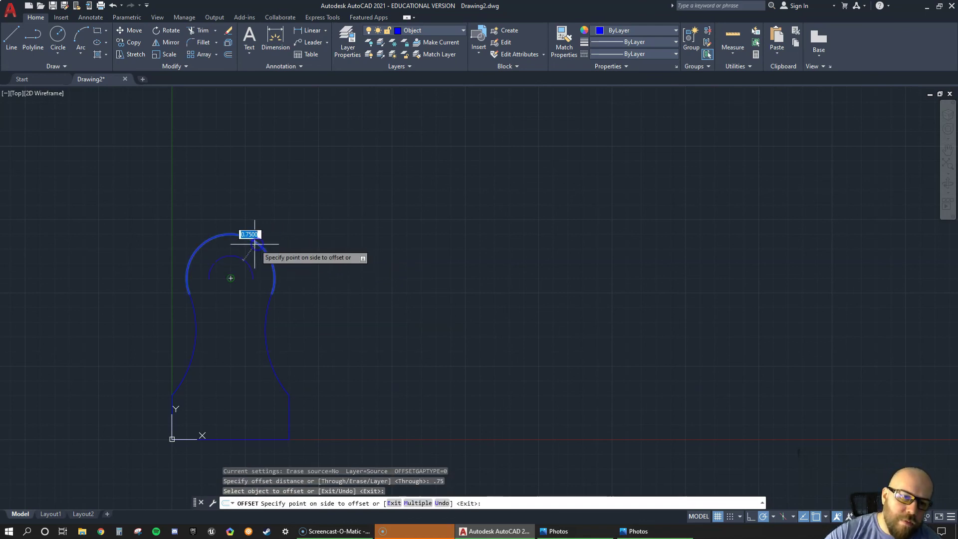
click(230, 305)
Offset the right and left side arcs inward by .75 to form the sides of the inner slot.
click(268, 317)
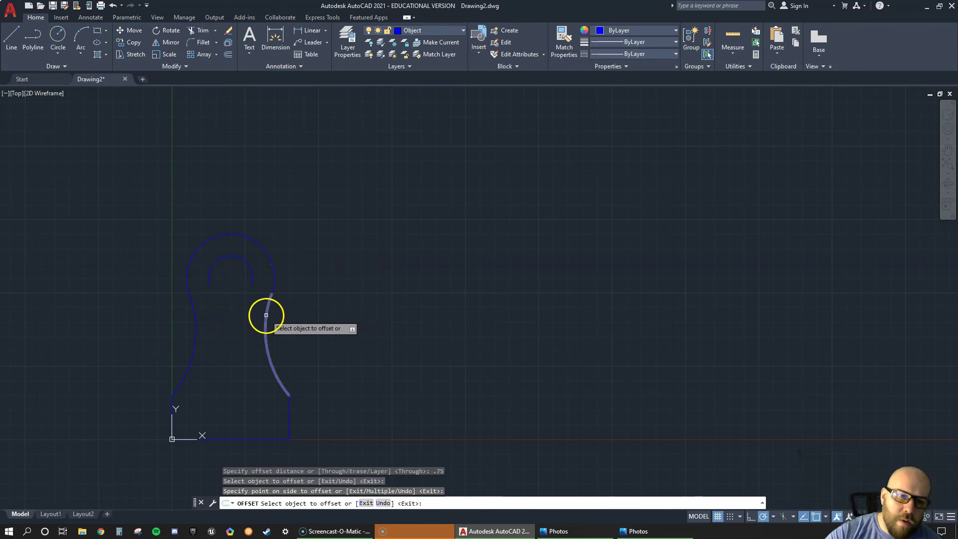
click(215, 318)
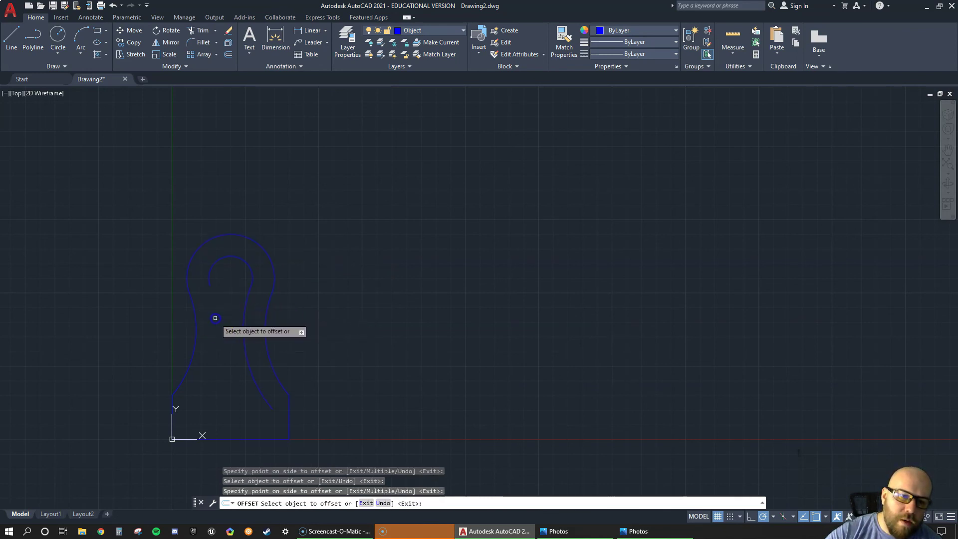
click(196, 321)
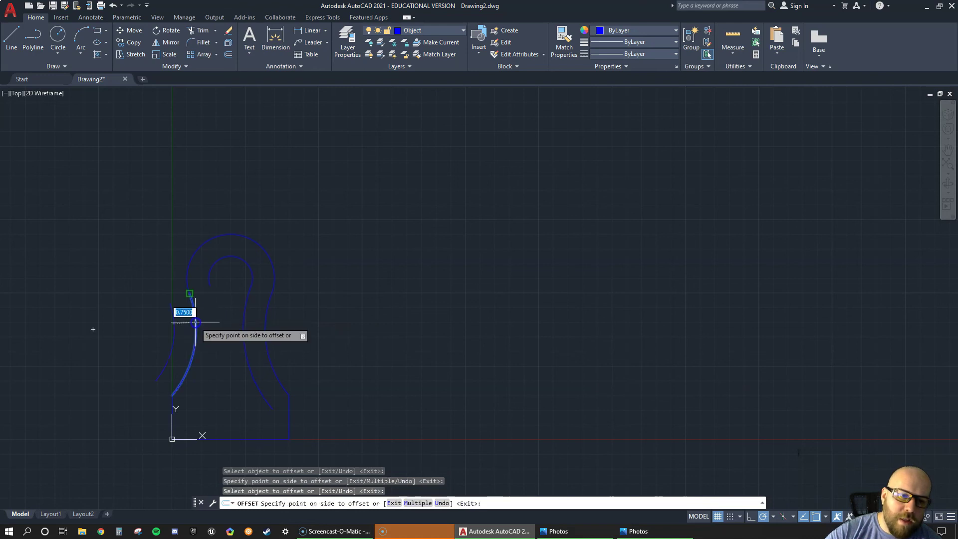
click(229, 316)
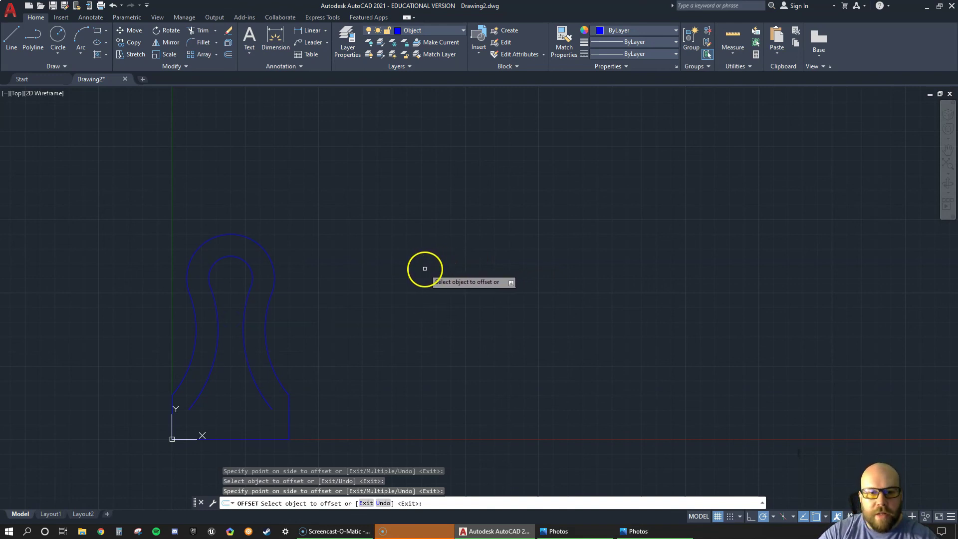
key(Escape)
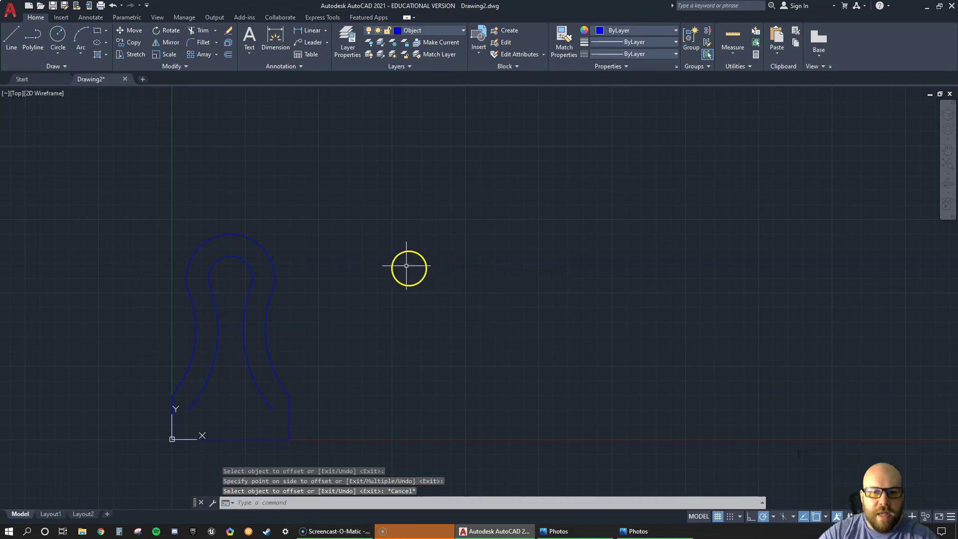
Turn the Construction layer back on and make it the current layer.
click(433, 30)
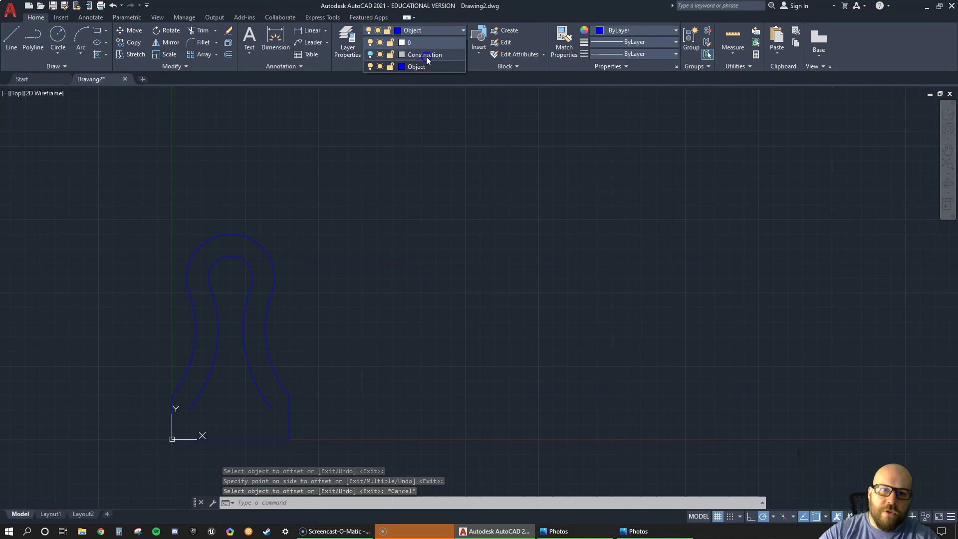
click(370, 67)
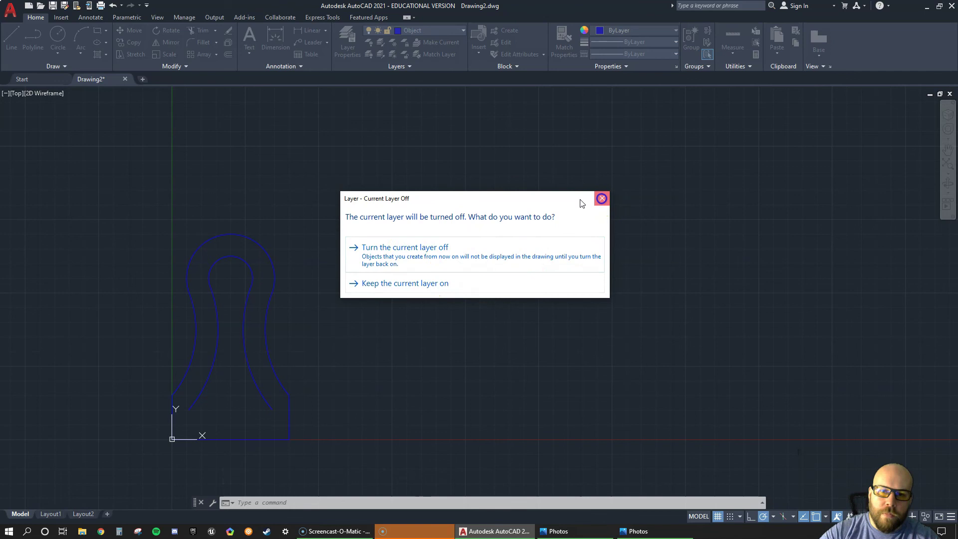
click(601, 198)
click(412, 32)
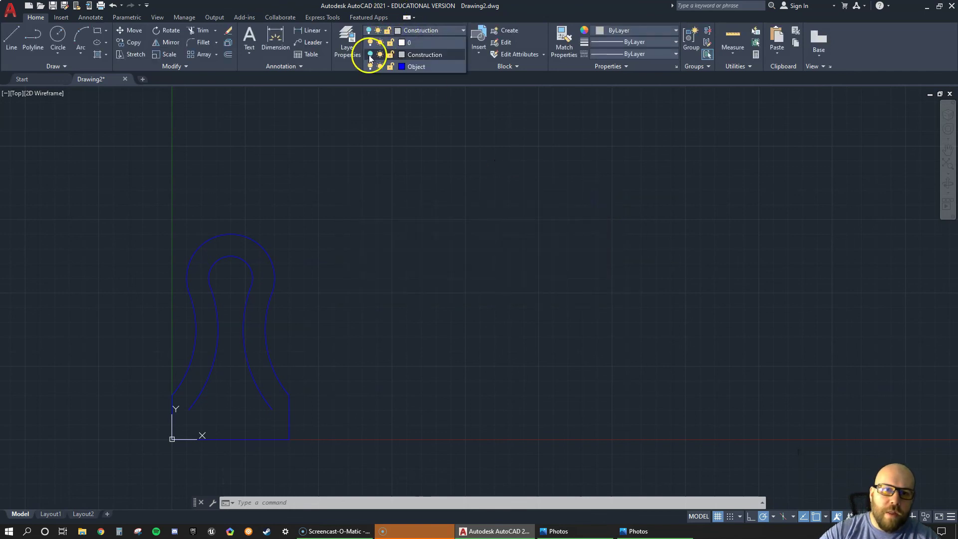
click(370, 54)
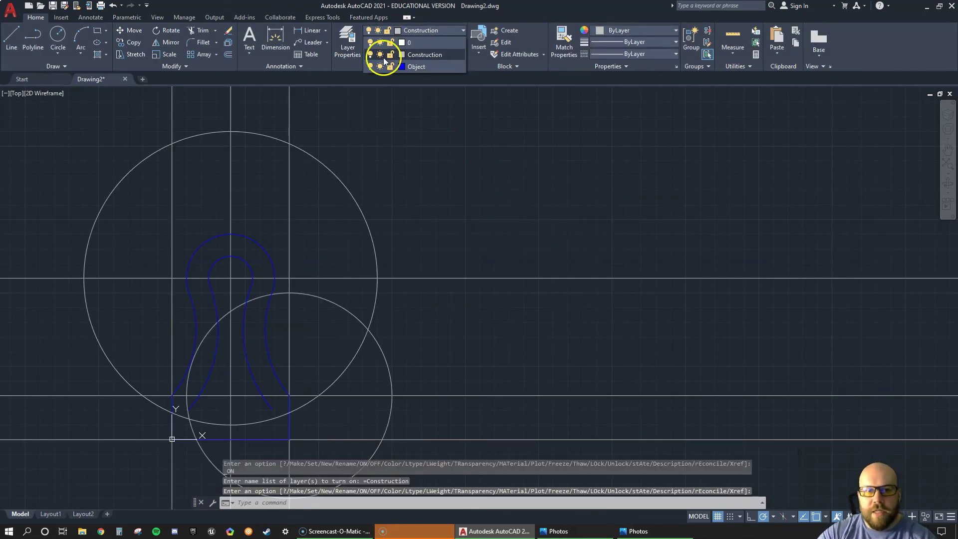
click(423, 55)
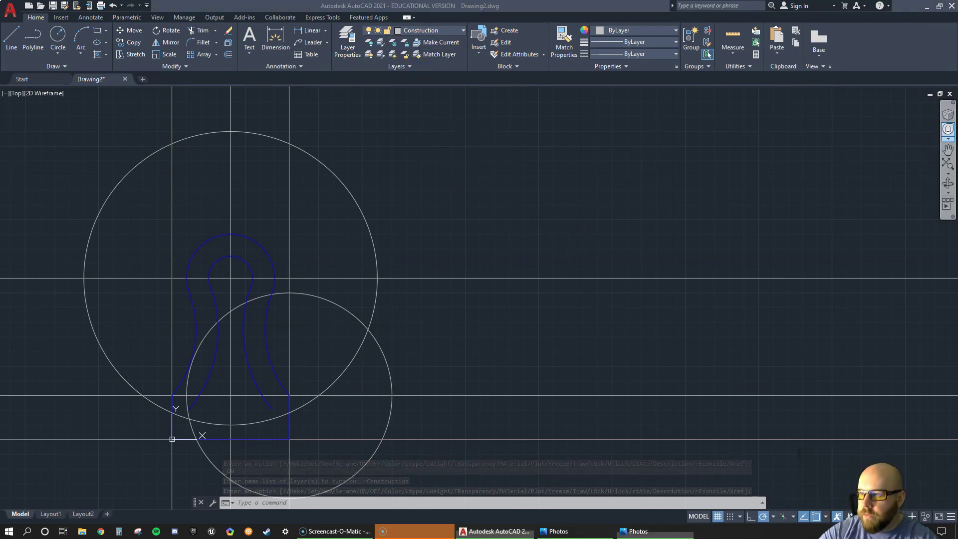
Check the reference image and offset the horizontal construction line along the base upward by 2.25.
key(alt+Tab)
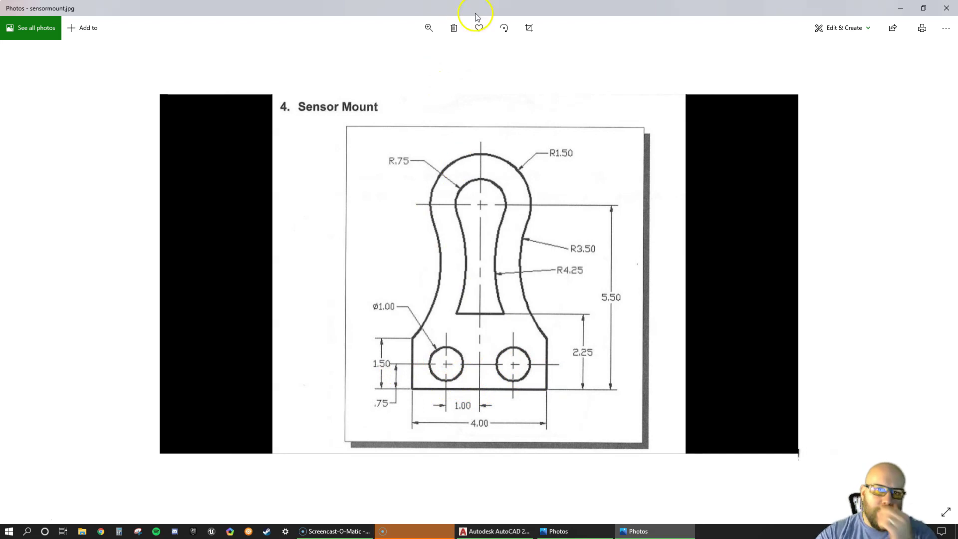
drag(481, 7, 957, 45)
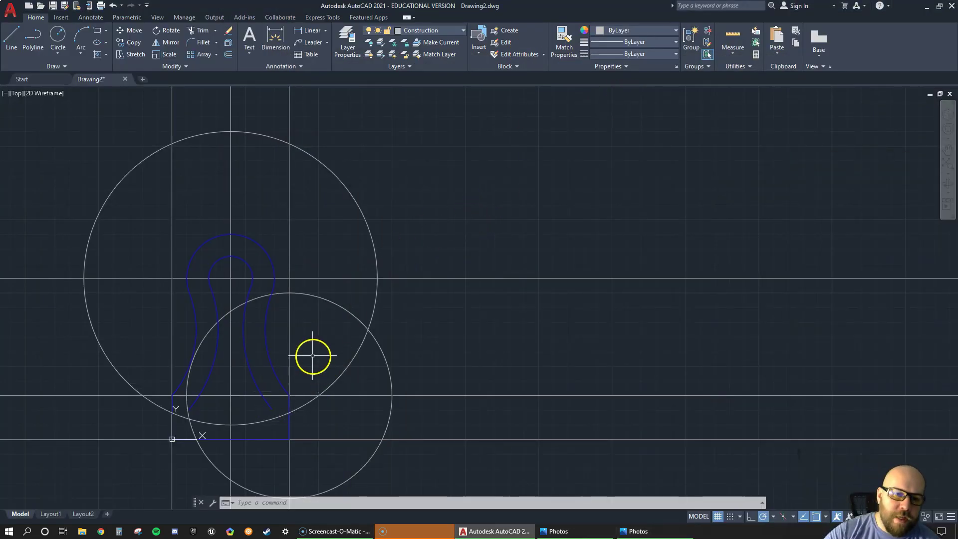
key(Return)
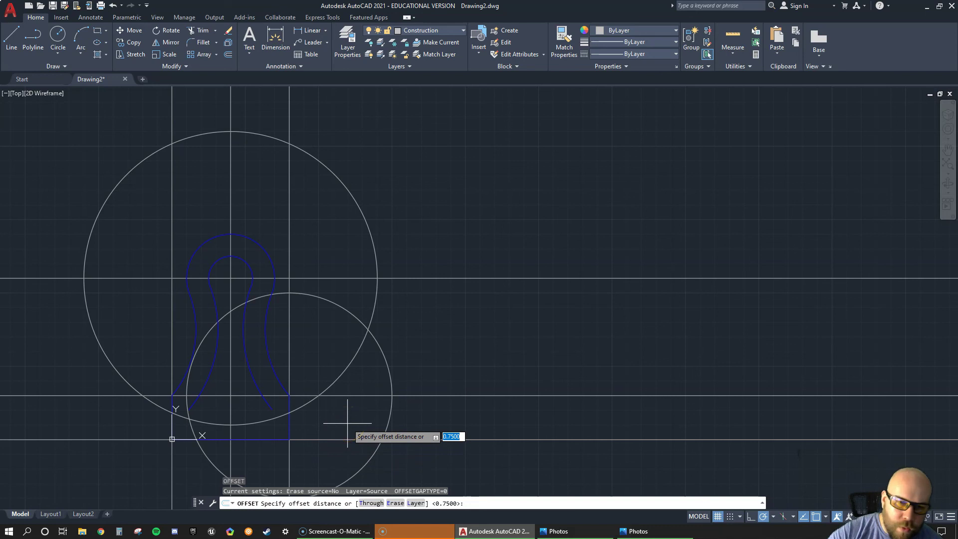
key(Return)
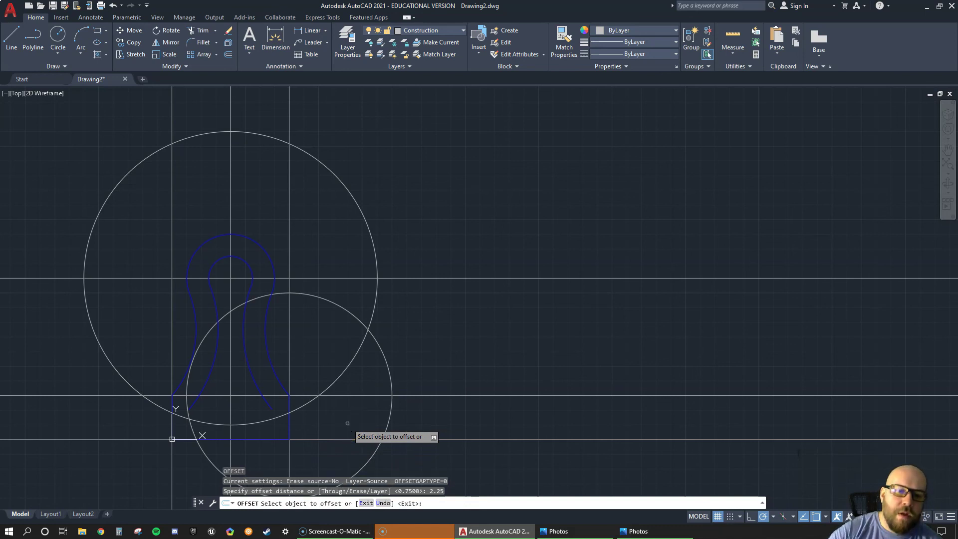
click(346, 441)
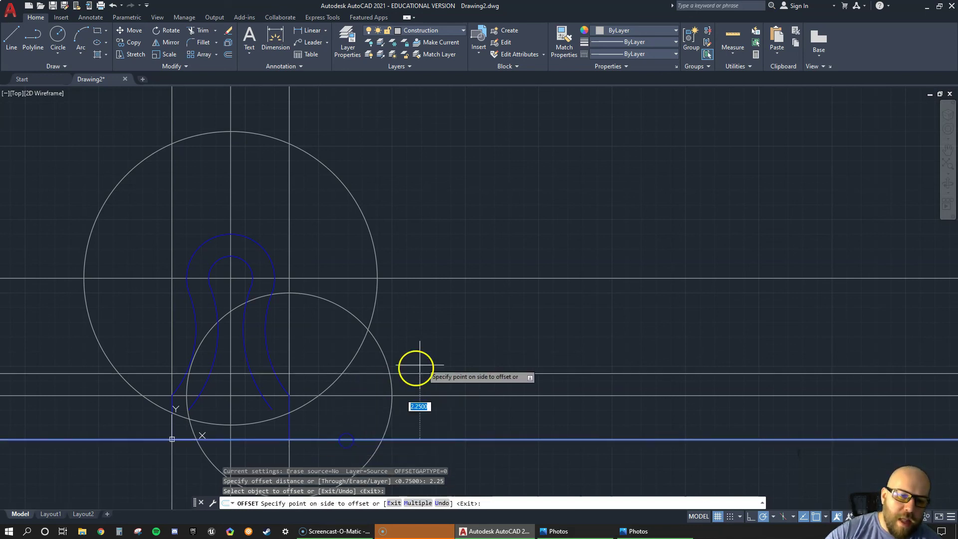
click(455, 336)
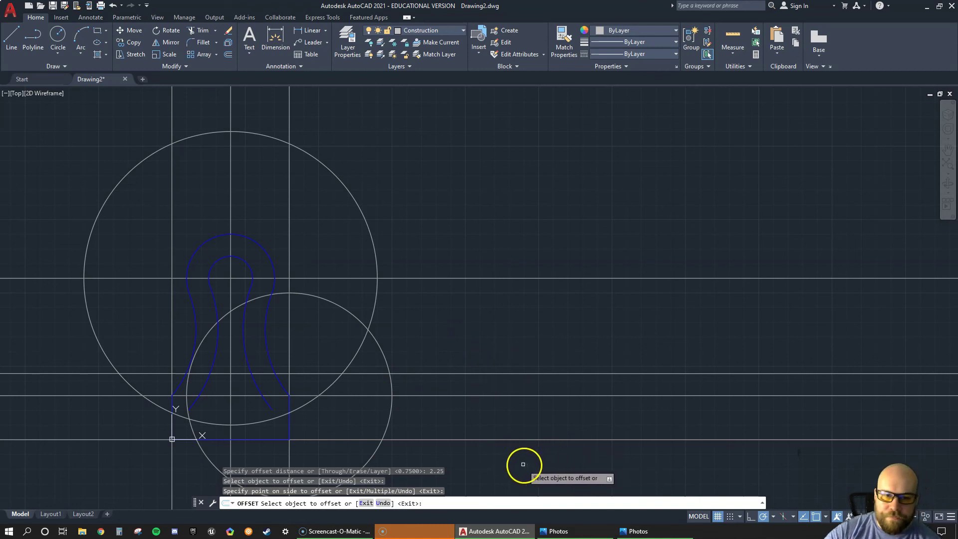
Offset the base construction line upward by .75 to locate the height of the hole centres.
click(347, 440)
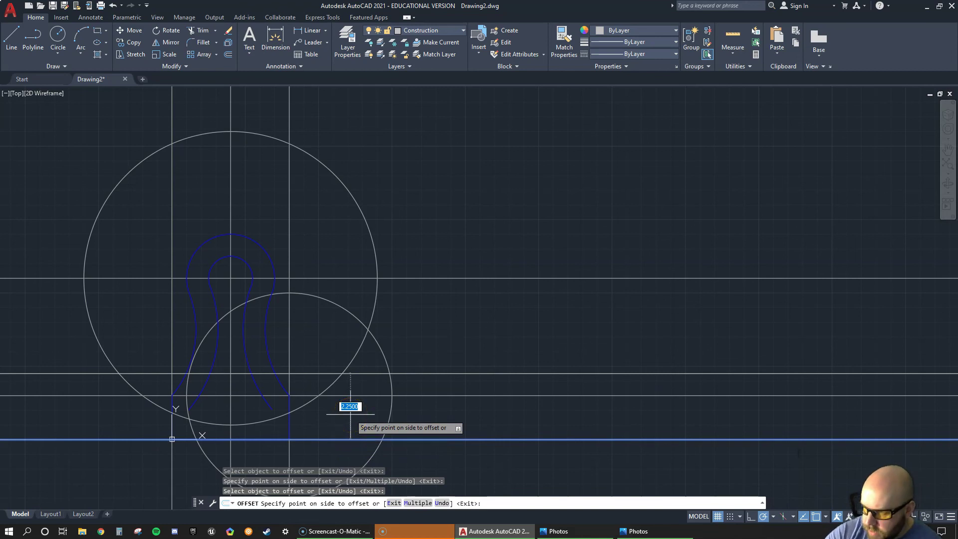
text(.75)
key(Return)
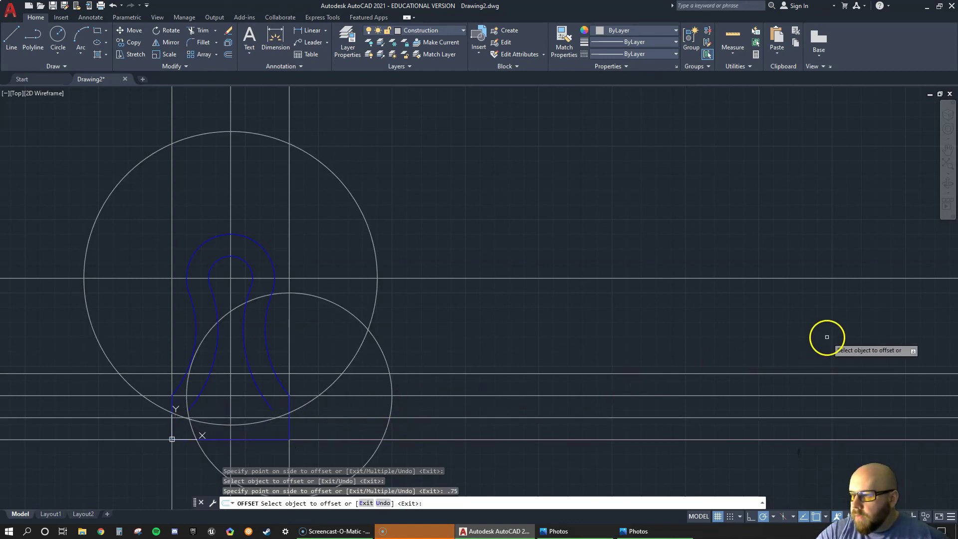
Offset the vertical construction centreline 1 unit to the left to locate the left hole's centre.
click(230, 432)
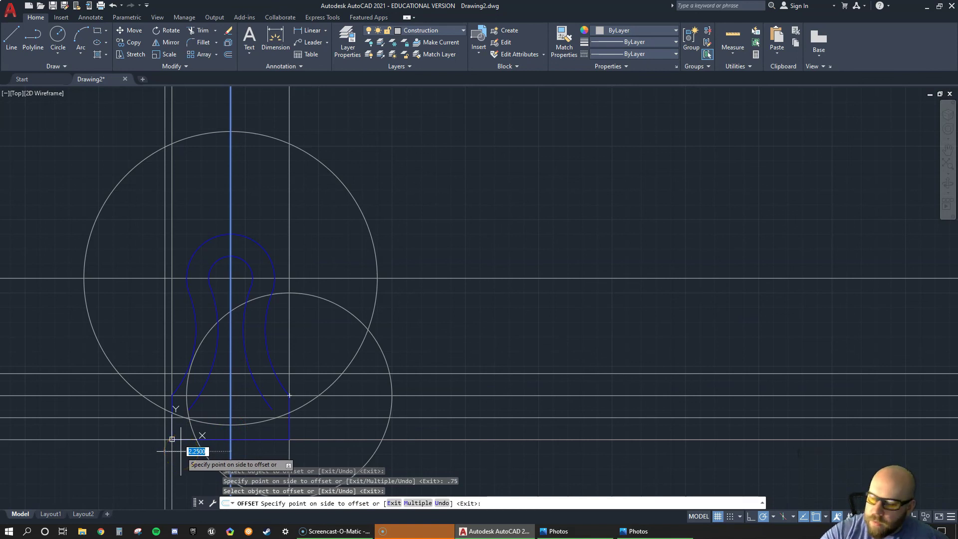
text(1)
key(Return)
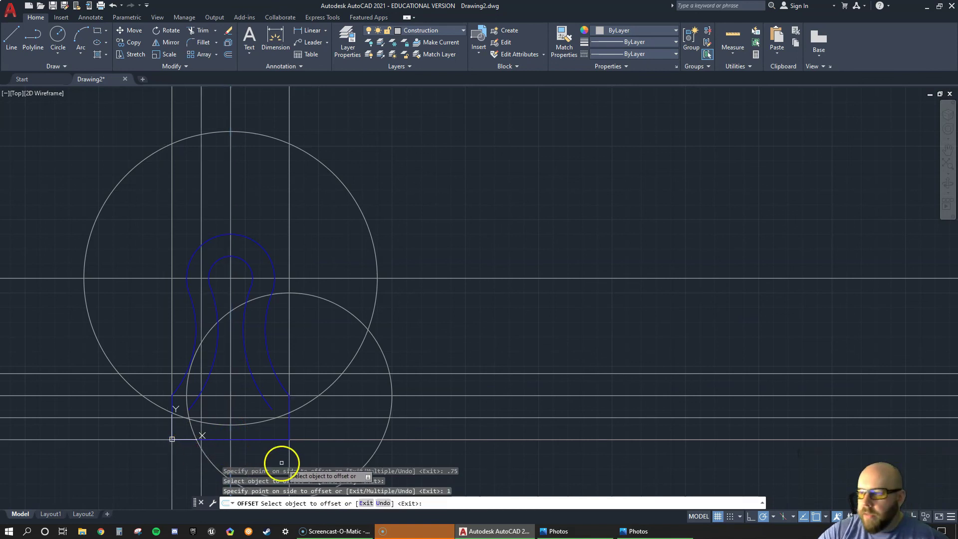